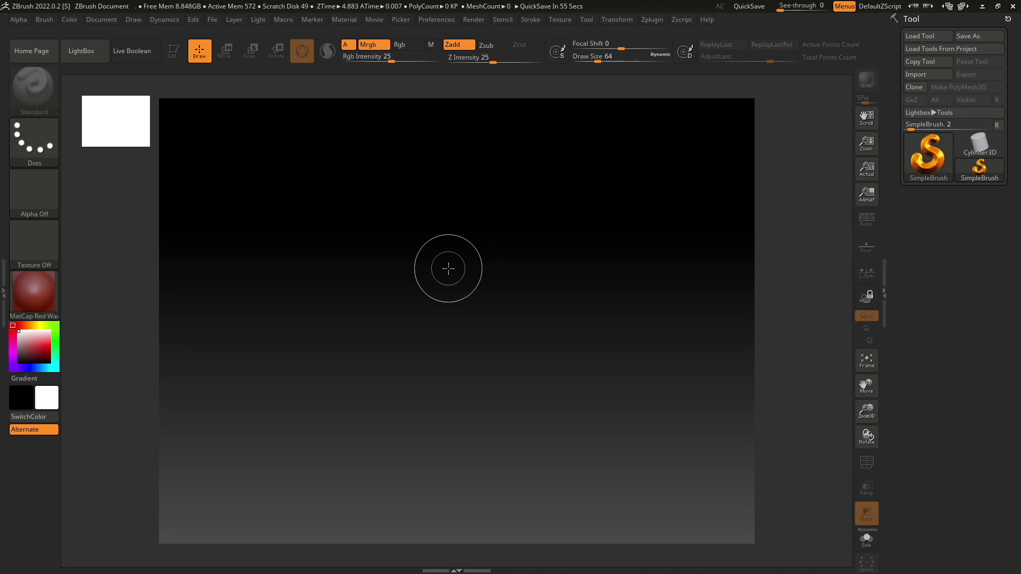
Switch from ZBrush to the Photoshop document holding the vintage wood texture.
{"action": "key", "text": "alt+Tab"}
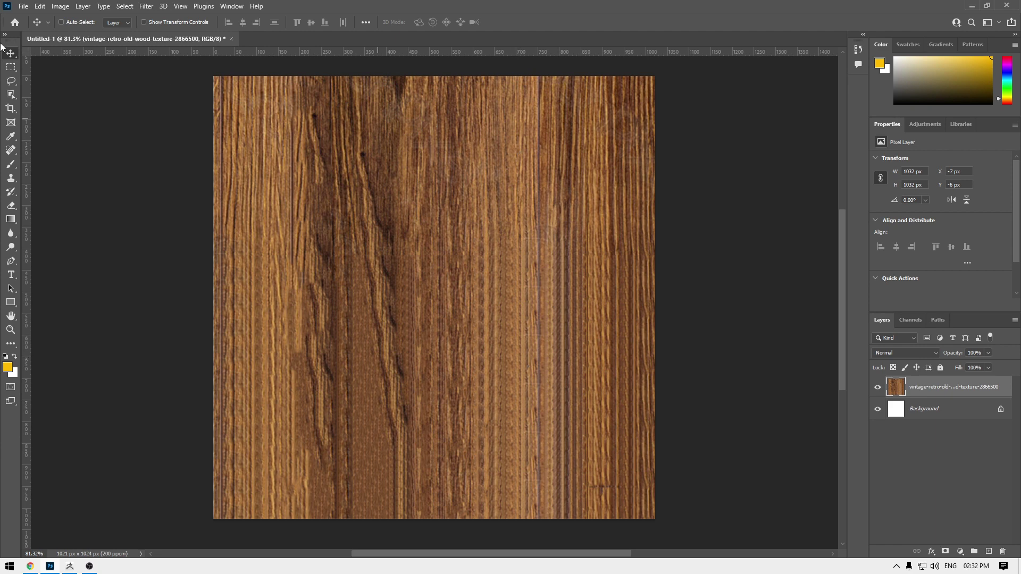
Desaturate the wood texture layer to grayscale with Hue/Saturation at Saturation -100.
{"action": "left_click", "coordinate": [53, 8]}
{"action": "mouse_move", "coordinate": [87, 34]}
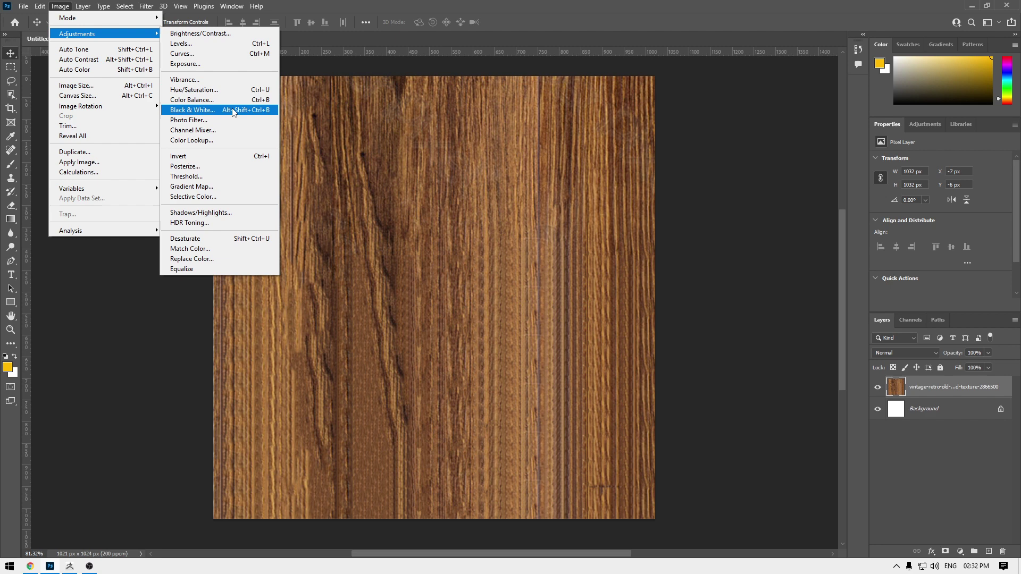
{"action": "left_click", "coordinate": [227, 94]}
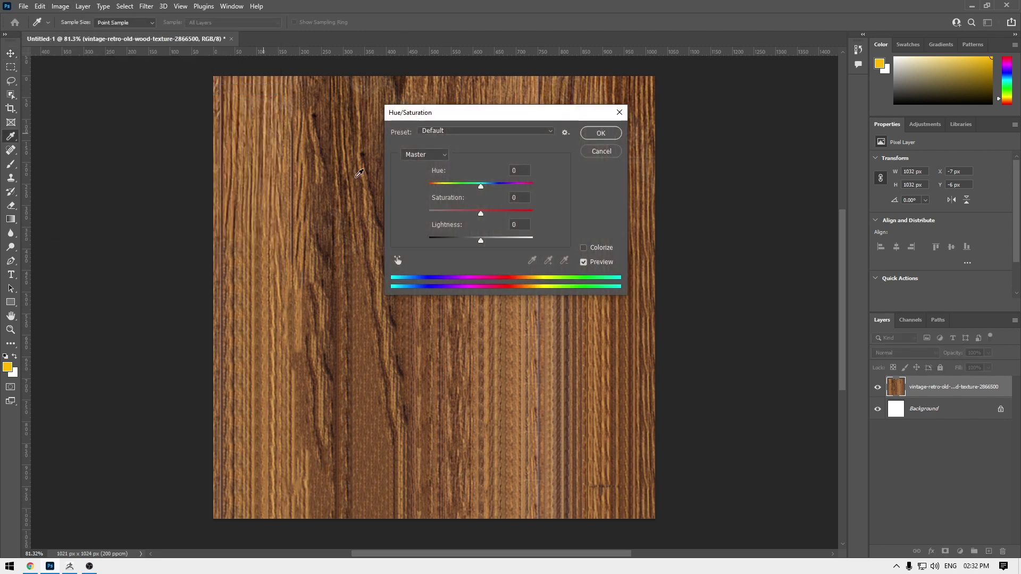
{"action": "left_click_drag", "start_coordinate": [480, 214], "coordinate": [419, 216]}
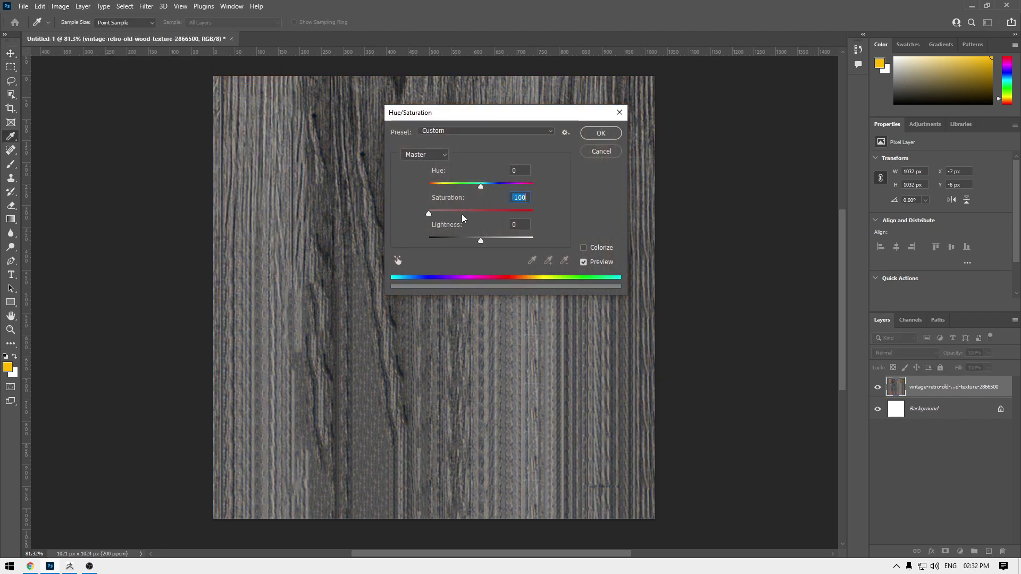
{"action": "left_click", "coordinate": [601, 134]}
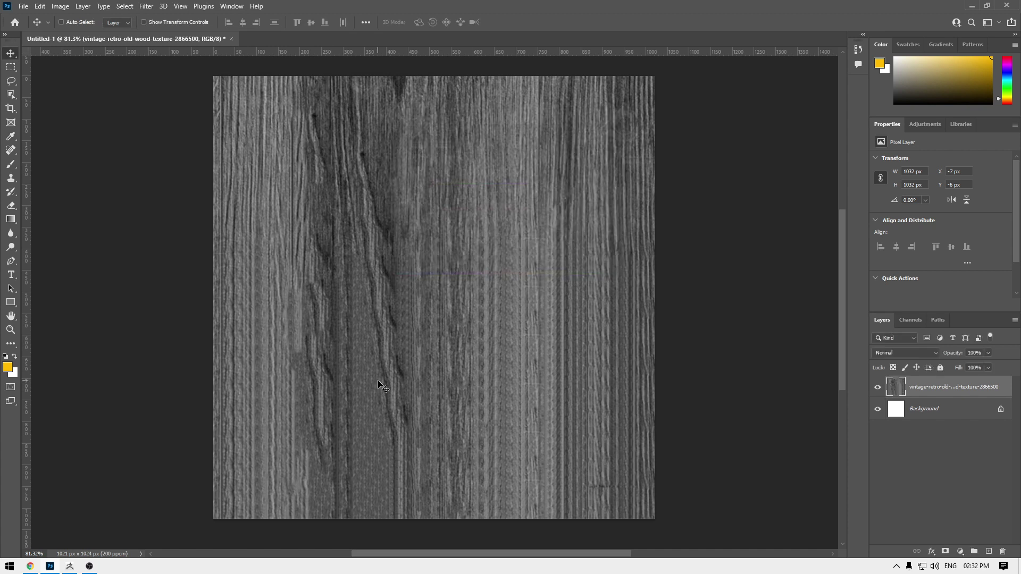
{"action": "left_click", "coordinate": [61, 7]}
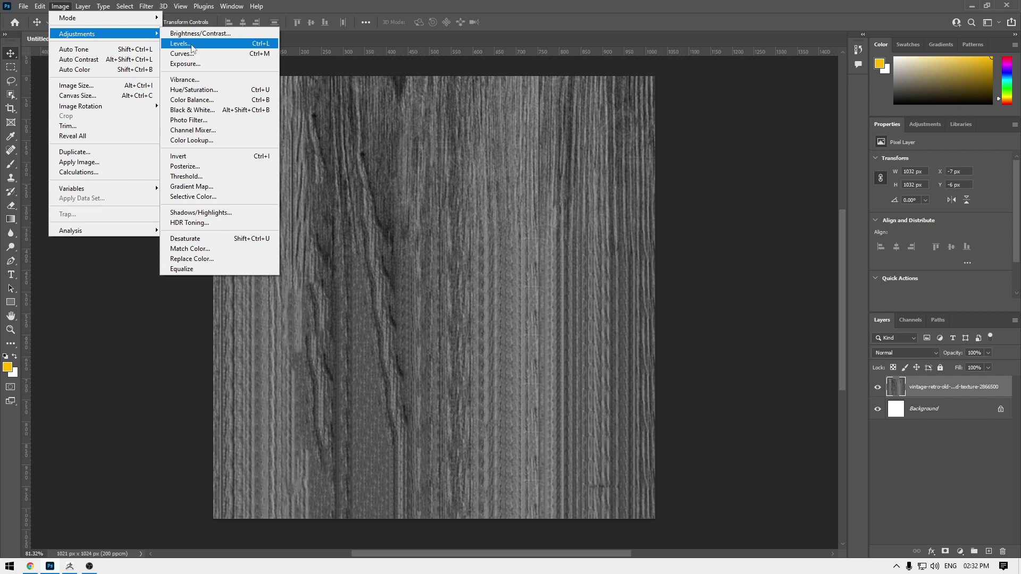
Apply Levels with input values 30, 1.00 and 224 to deepen the grain's contrast.
{"action": "left_click", "coordinate": [193, 46]}
{"action": "left_click_drag", "start_coordinate": [492, 114], "coordinate": [591, 120]}
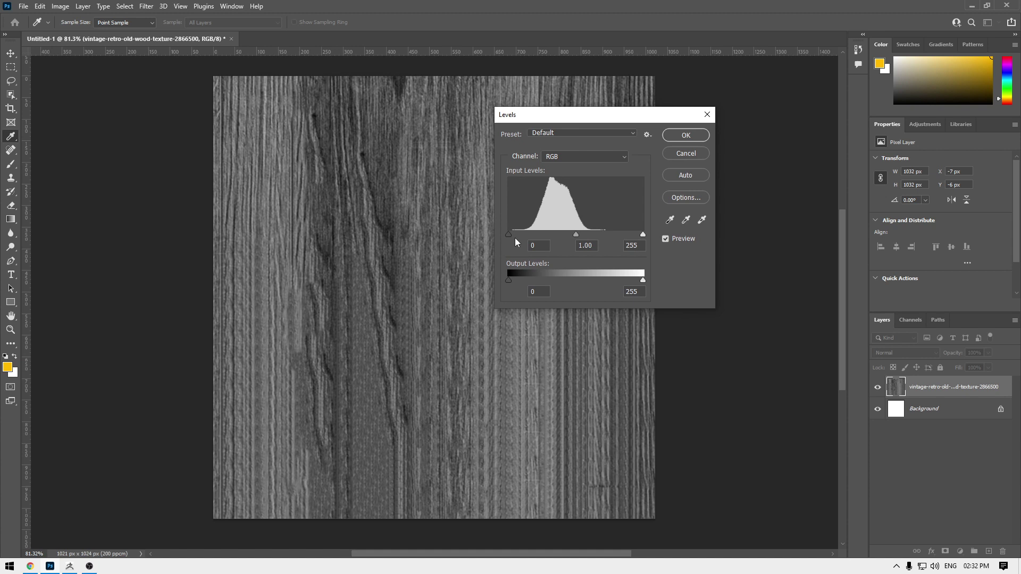
{"action": "left_click_drag", "start_coordinate": [510, 233], "coordinate": [576, 235]}
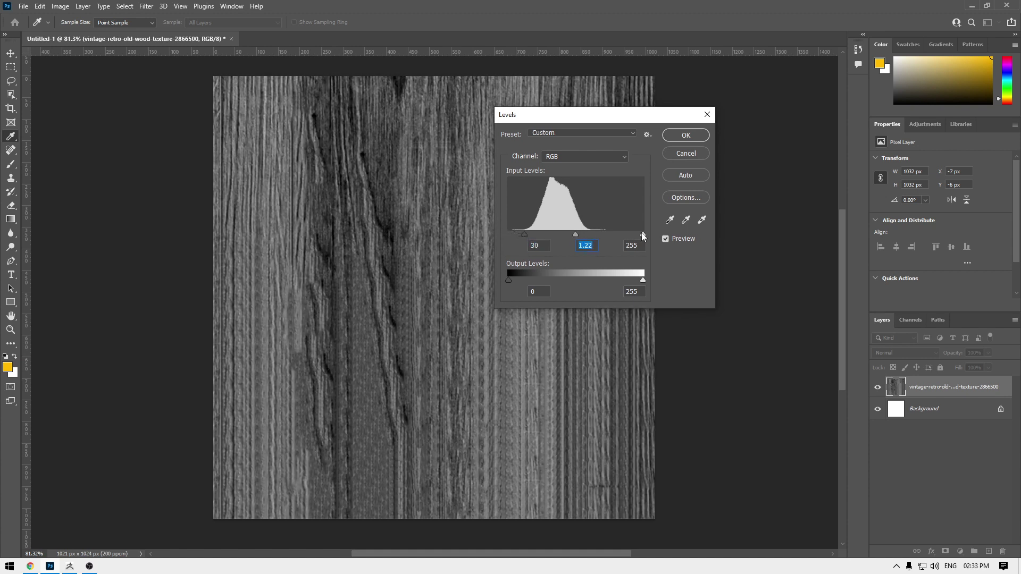
{"action": "left_click_drag", "start_coordinate": [643, 234], "coordinate": [575, 234]}
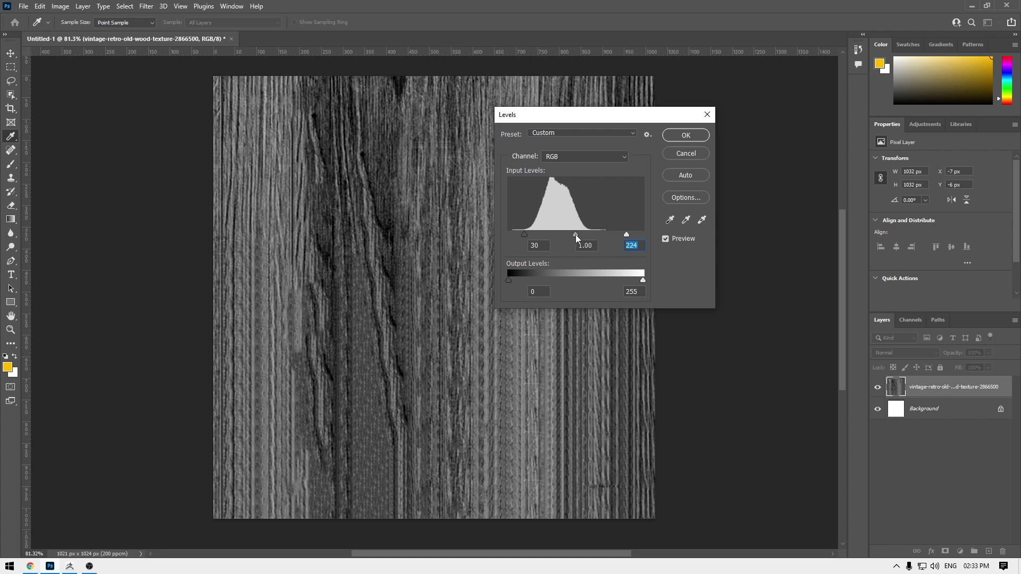
{"action": "left_click", "coordinate": [575, 234]}
{"action": "left_click_drag", "start_coordinate": [626, 120], "coordinate": [713, 120]}
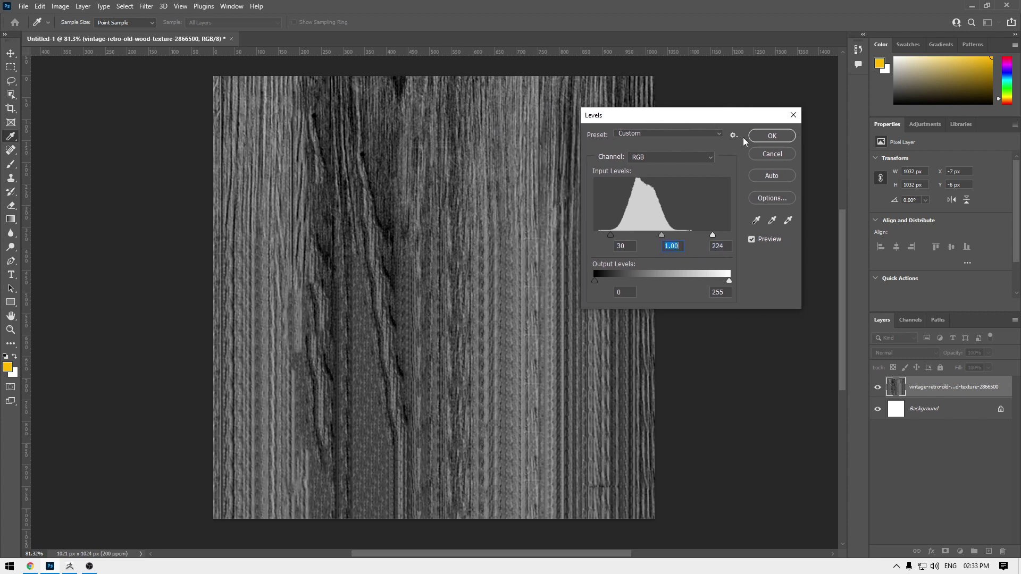
{"action": "left_click", "coordinate": [779, 136]}
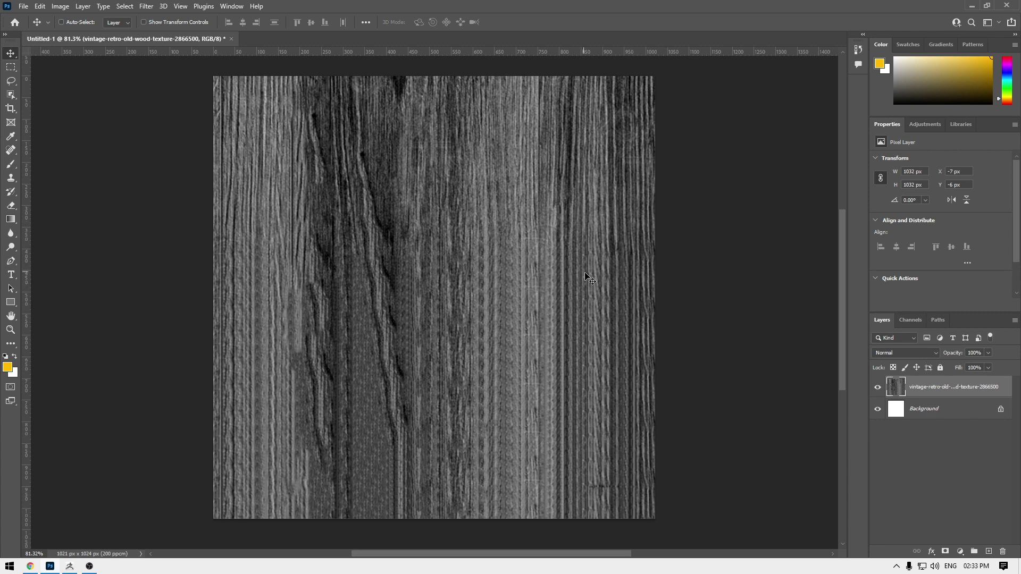
Save the grayscale texture to the Desktop as WoodAlpha.psd, accepting the format options.
{"action": "key", "text": "ctrl"}
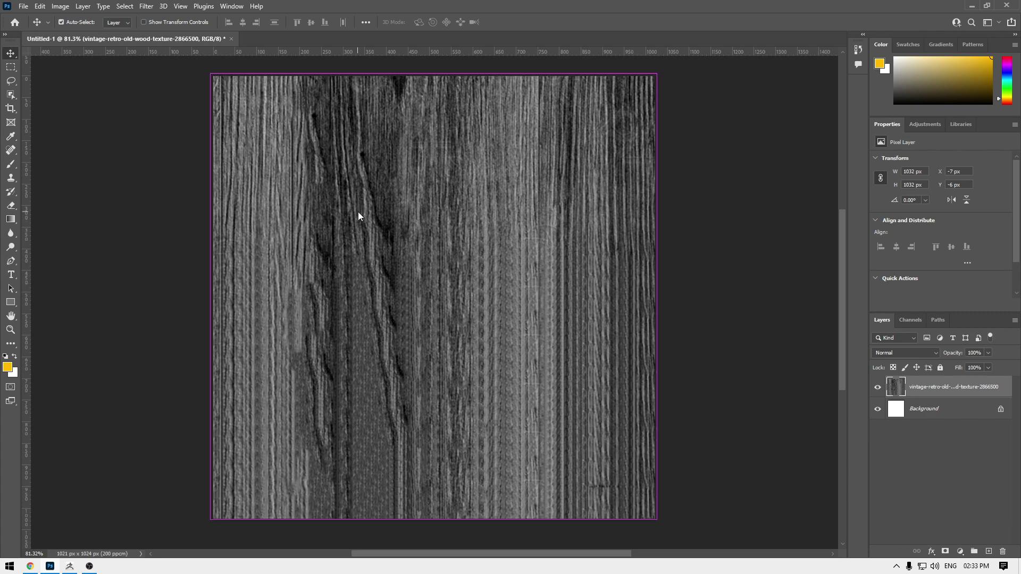
{"action": "key", "text": "ctrl+shift+s"}
{"action": "left_click", "coordinate": [59, 95]}
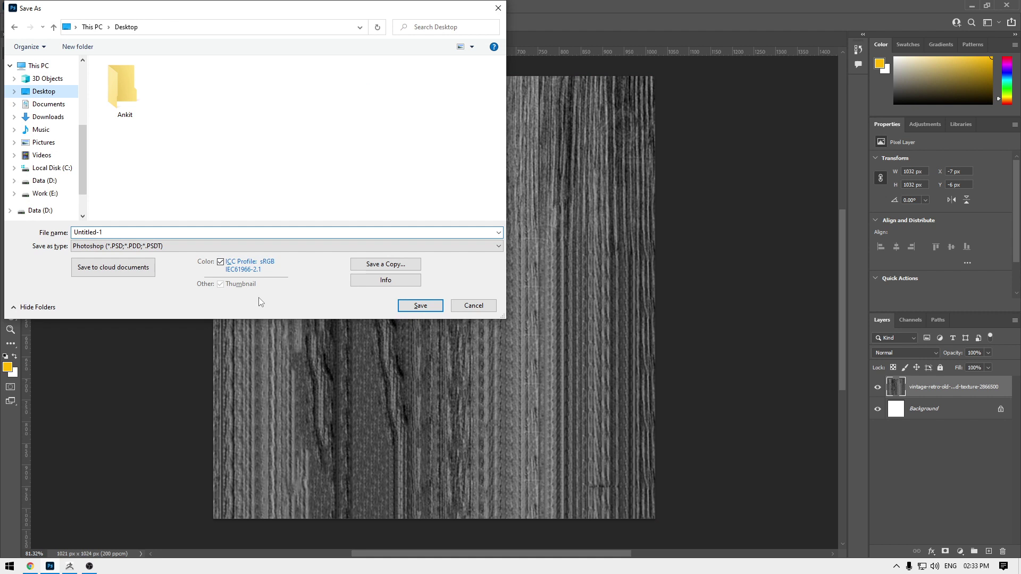
{"action": "left_click", "coordinate": [159, 234]}
{"action": "type", "text": "W"}
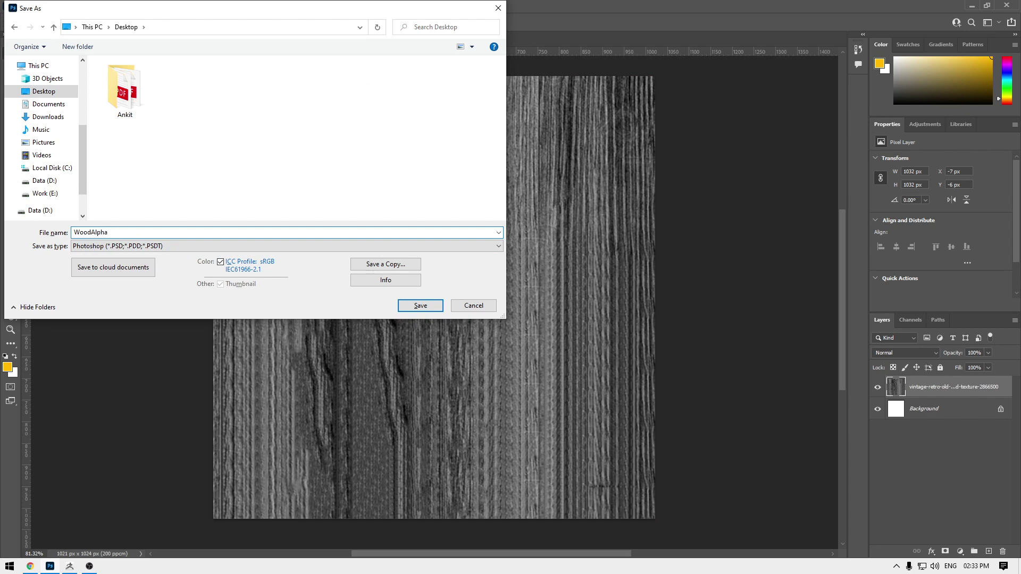
{"action": "type", "text": "oodAlpha"}
{"action": "key", "text": "Return"}
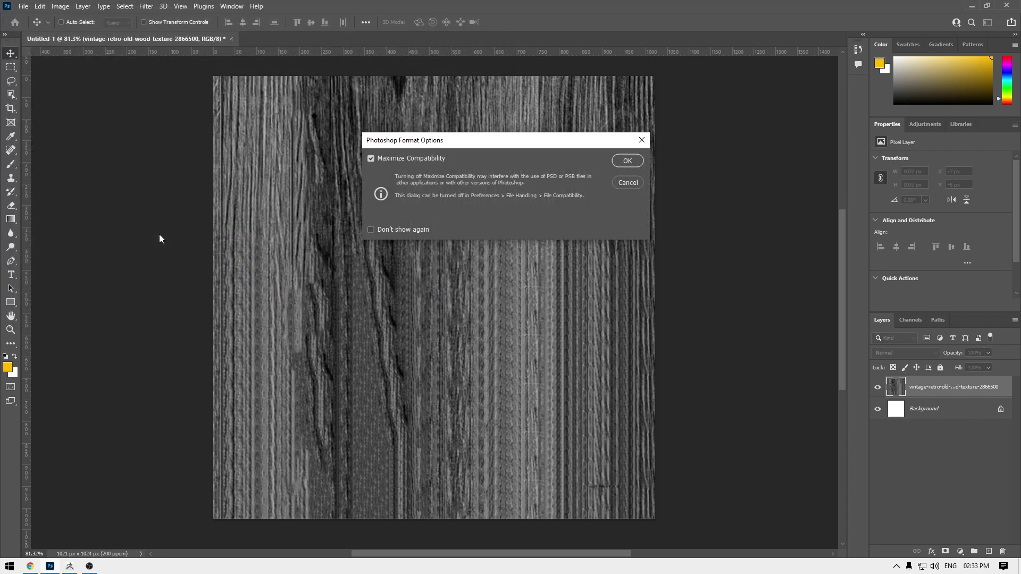
{"action": "left_click", "coordinate": [624, 162]}
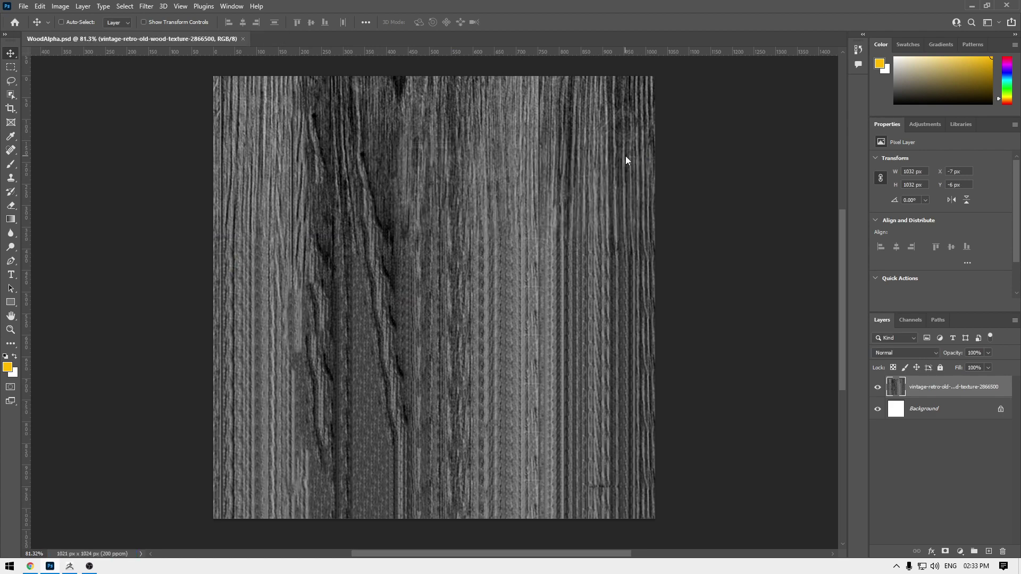
Back in ZBrush, draw a Cube tool on the canvas and make it editable.
{"action": "key", "text": "alt+Tab"}
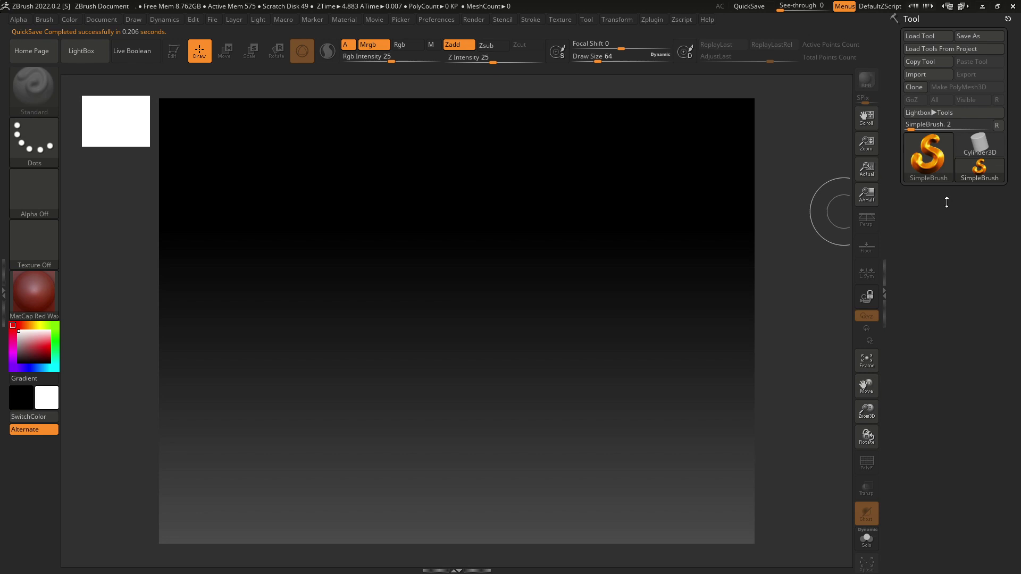
{"action": "left_click", "coordinate": [922, 152]}
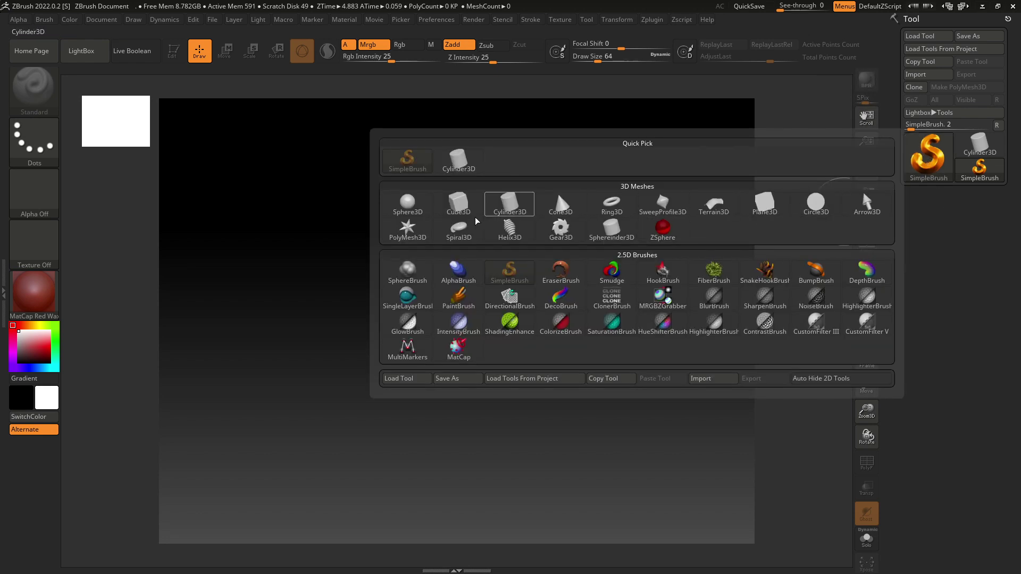
{"action": "left_click", "coordinate": [459, 204]}
{"action": "left_click_drag", "start_coordinate": [431, 290], "coordinate": [531, 410]}
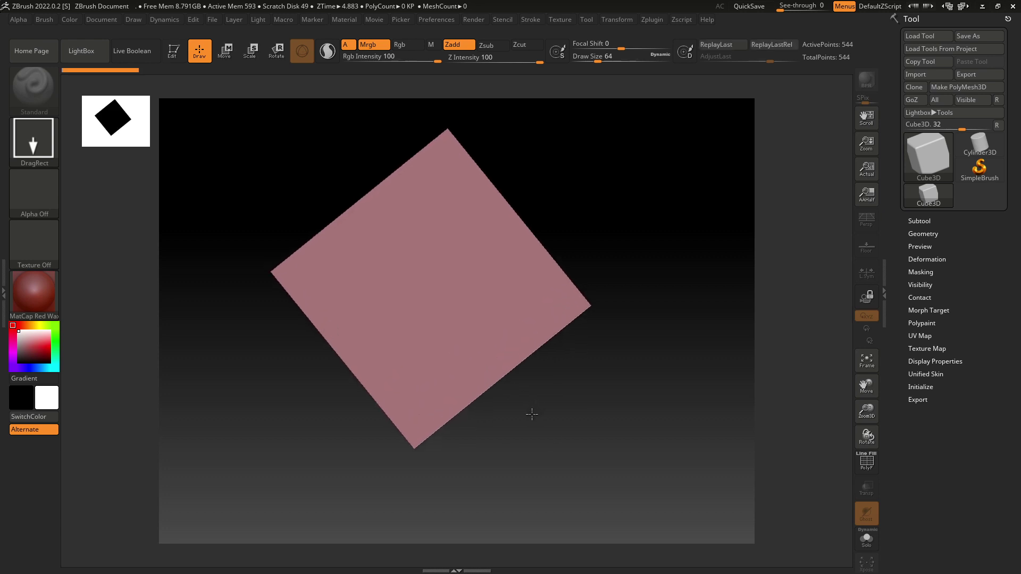
{"action": "left_click", "coordinate": [176, 56]}
Turn on perspective, then rotate and flatten the cube into a long thin plank.
{"action": "left_click_drag", "start_coordinate": [508, 236], "coordinate": [744, 275]}
{"action": "left_click", "coordinate": [867, 226]}
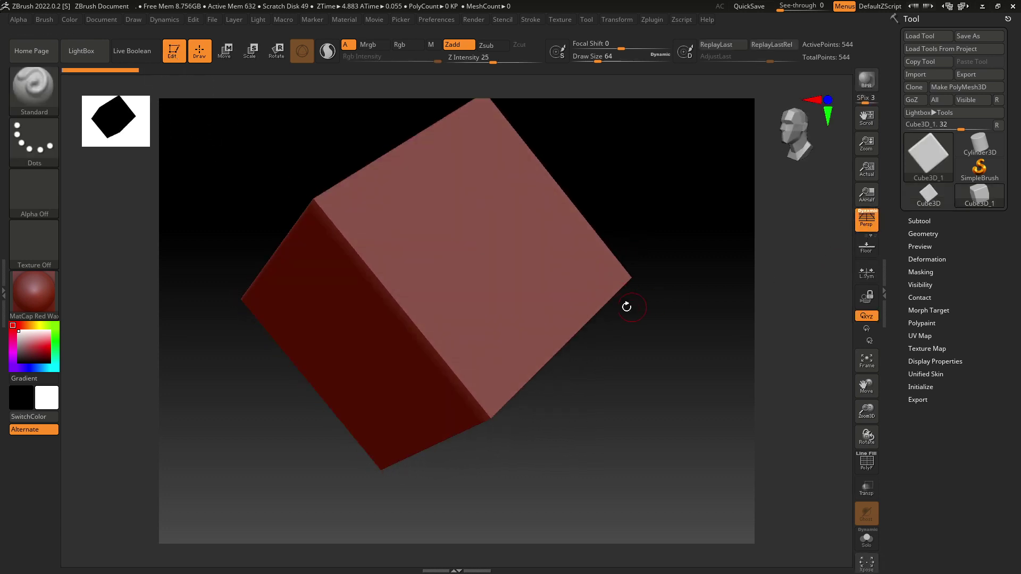
{"action": "left_click_drag", "start_coordinate": [554, 437], "coordinate": [559, 475]}
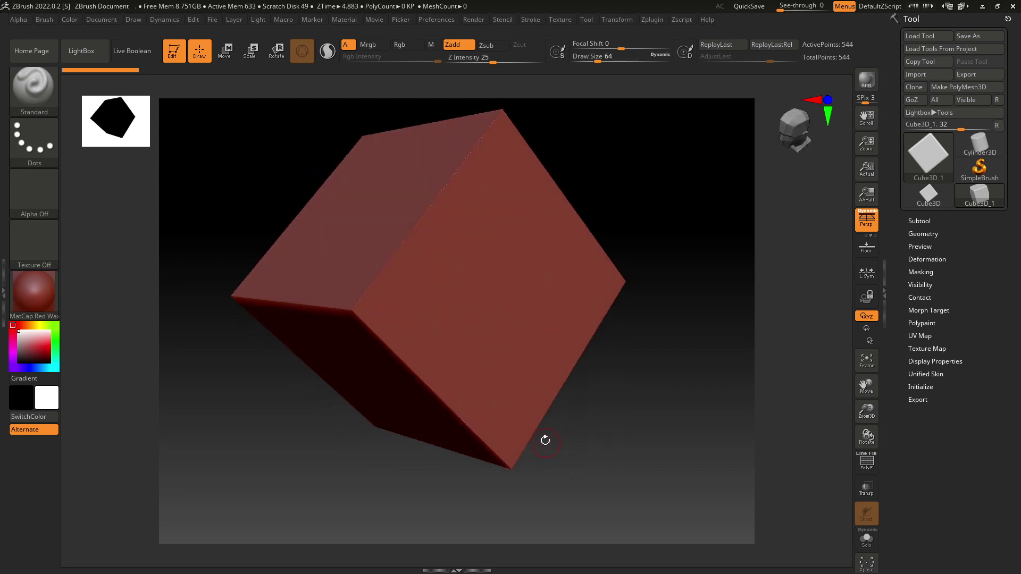
{"action": "key", "text": "r"}
{"action": "left_click_drag", "start_coordinate": [449, 264], "coordinate": [482, 207]}
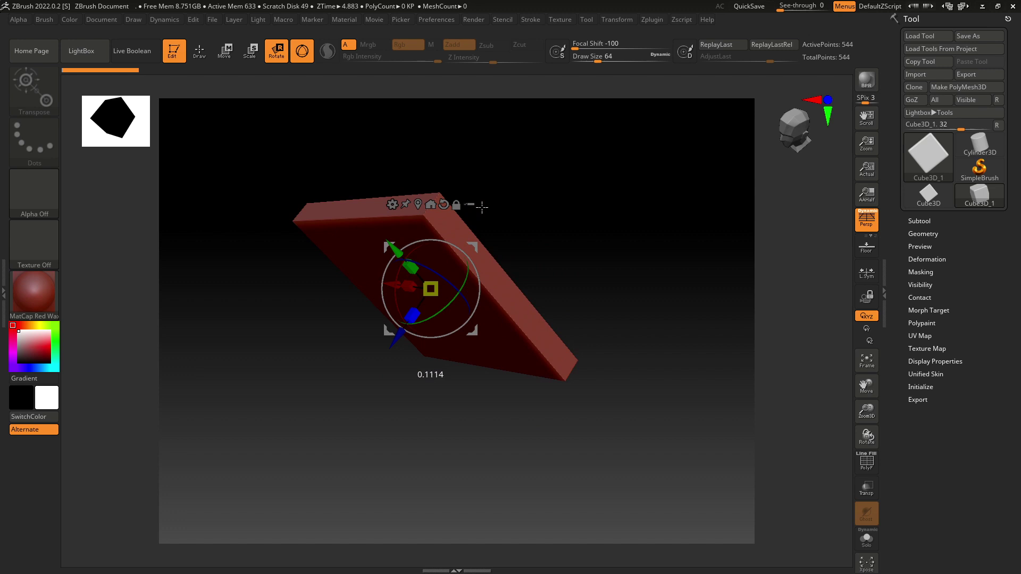
{"action": "left_click_drag", "start_coordinate": [464, 326], "coordinate": [445, 333]}
{"action": "left_click_drag", "start_coordinate": [471, 367], "coordinate": [471, 404]}
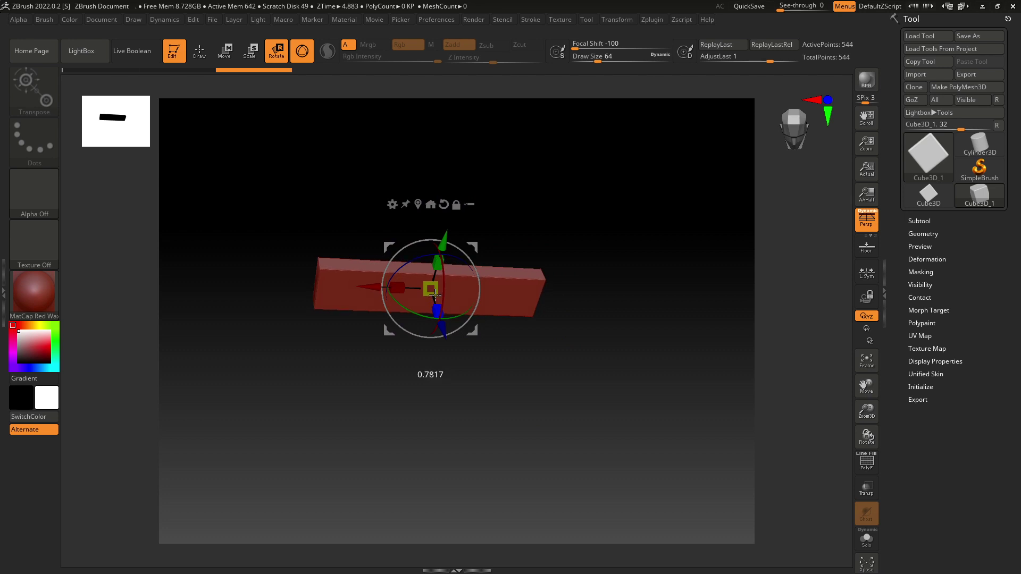
{"action": "left_click_drag", "start_coordinate": [437, 260], "coordinate": [417, 395]}
Leave the move gizmo and return the plank to Edit mode for sculpting.
{"action": "key", "text": "w"}
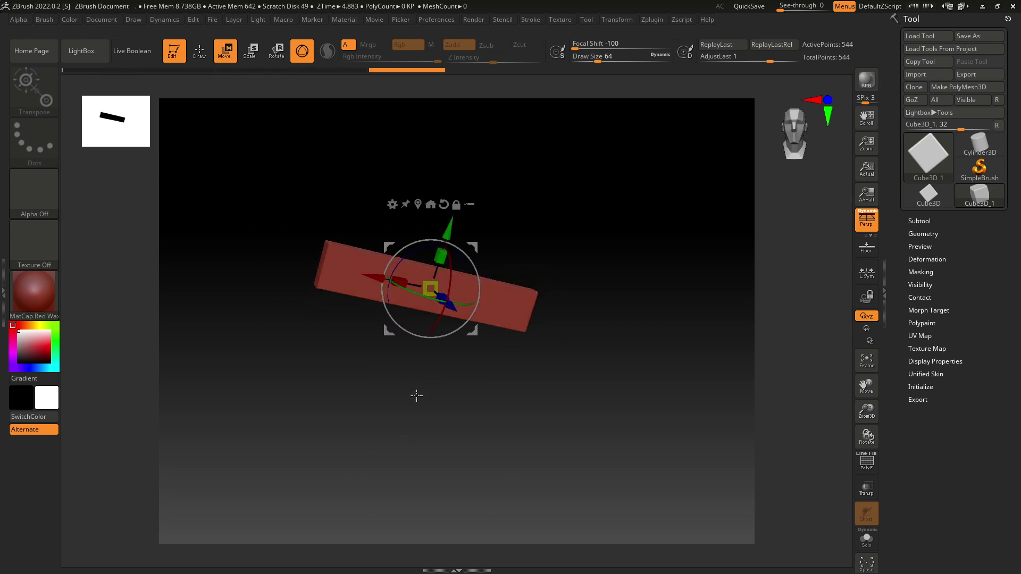
{"action": "left_click", "coordinate": [199, 50]}
{"action": "key", "text": "w"}
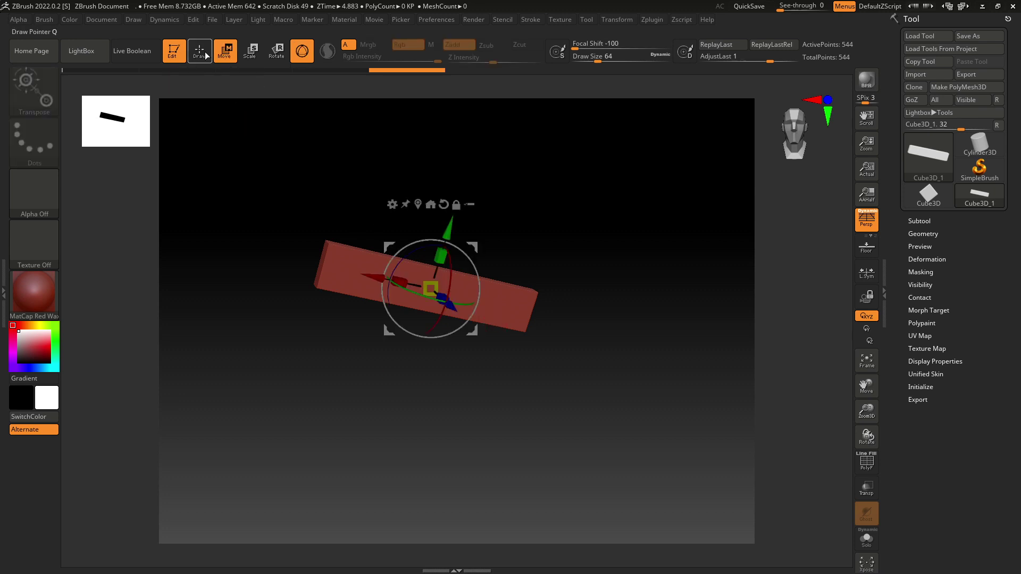
{"action": "left_click", "coordinate": [200, 50]}
{"action": "mouse_move", "coordinate": [596, 418]}
{"action": "left_mouse_down"}
{"action": "mouse_move", "coordinate": [551, 465]}
{"action": "mouse_move", "coordinate": [638, 394]}
{"action": "left_mouse_up"}
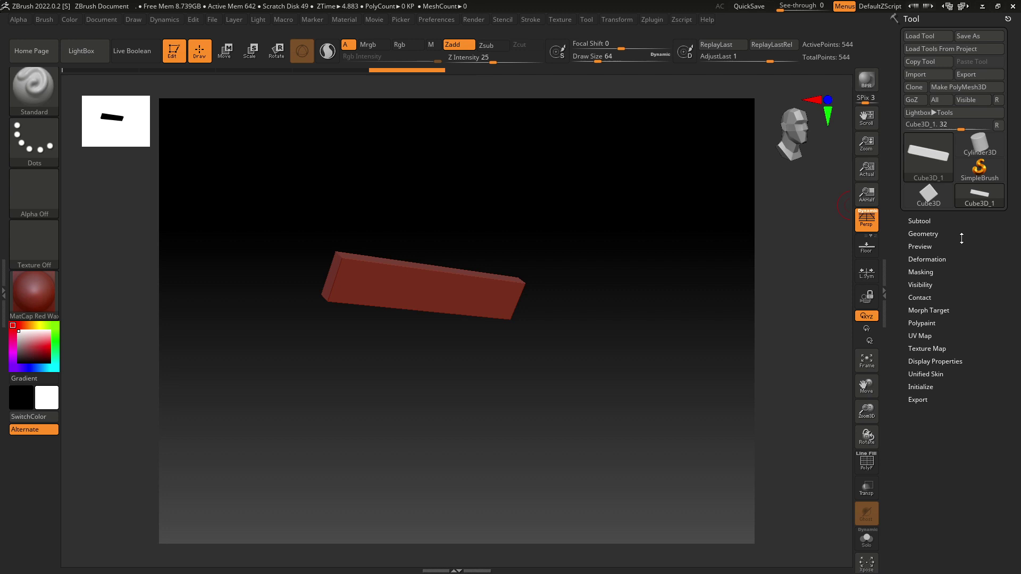
Convert the plank to PolyMesh3D, subdivide to SDiv 7 with Smt off, and delete lower levels.
{"action": "left_click", "coordinate": [952, 87]}
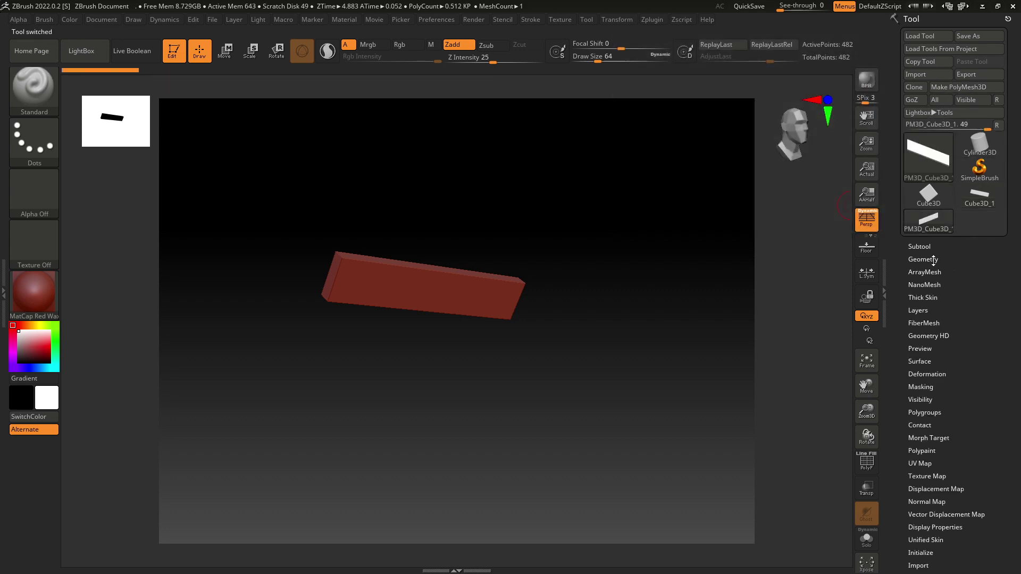
{"action": "left_click", "coordinate": [933, 259]}
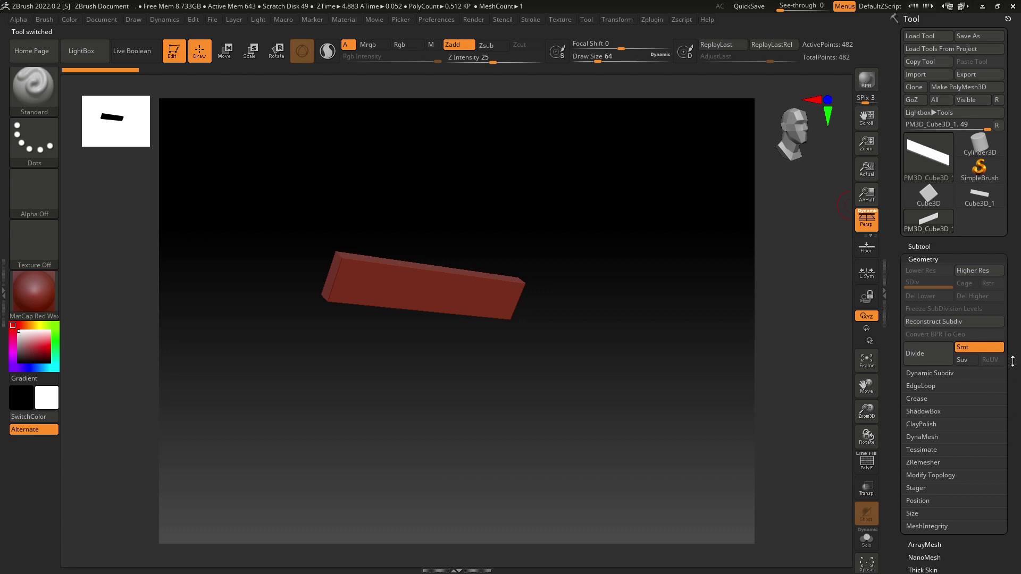
{"action": "left_click", "coordinate": [979, 346]}
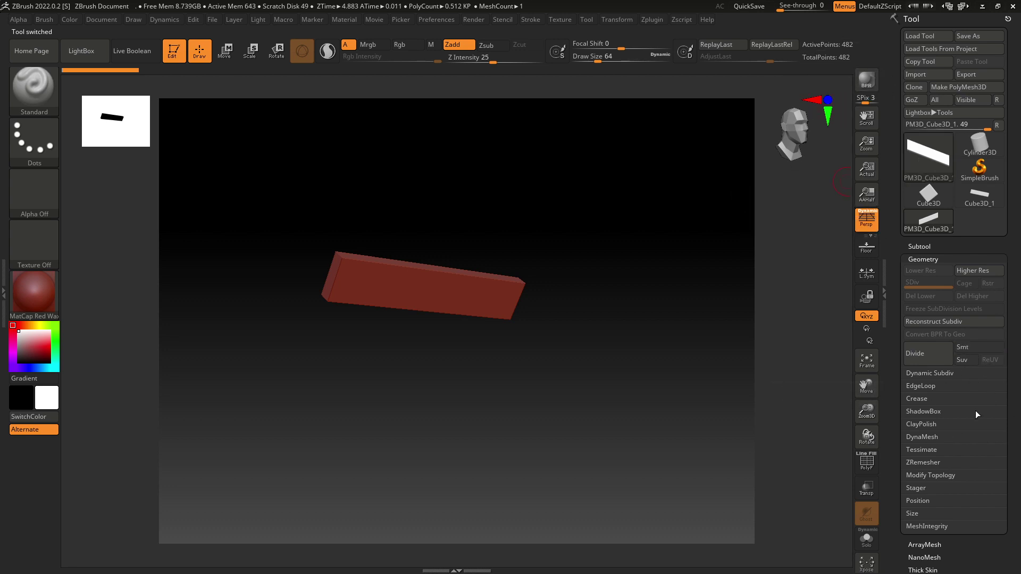
{"action": "left_click", "coordinate": [942, 360]}
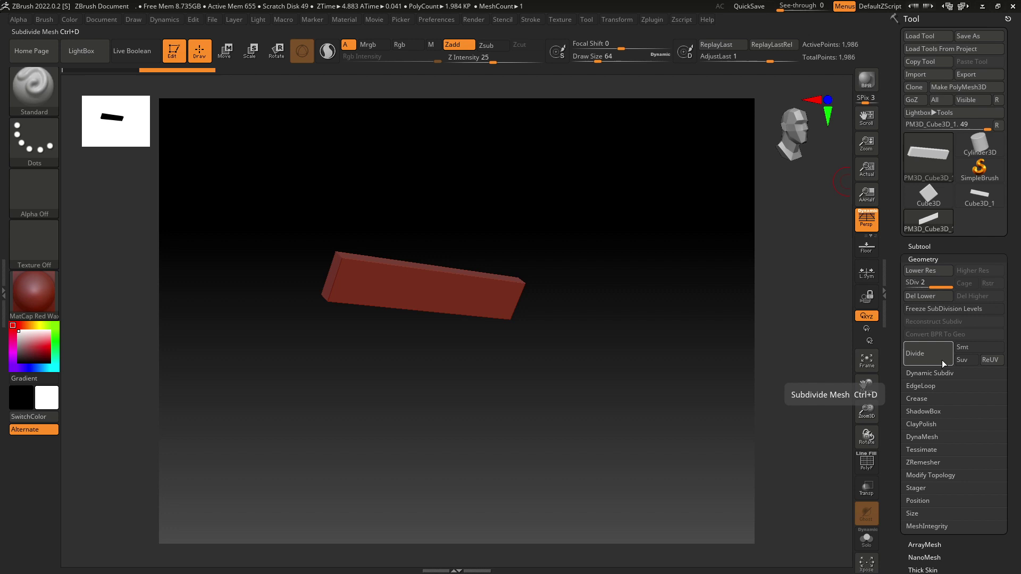
{"action": "key", "text": "ctrl+d"}
{"action": "key", "text": "ctrl+d"}
{"action": "key", "text": "ctrl+d"}
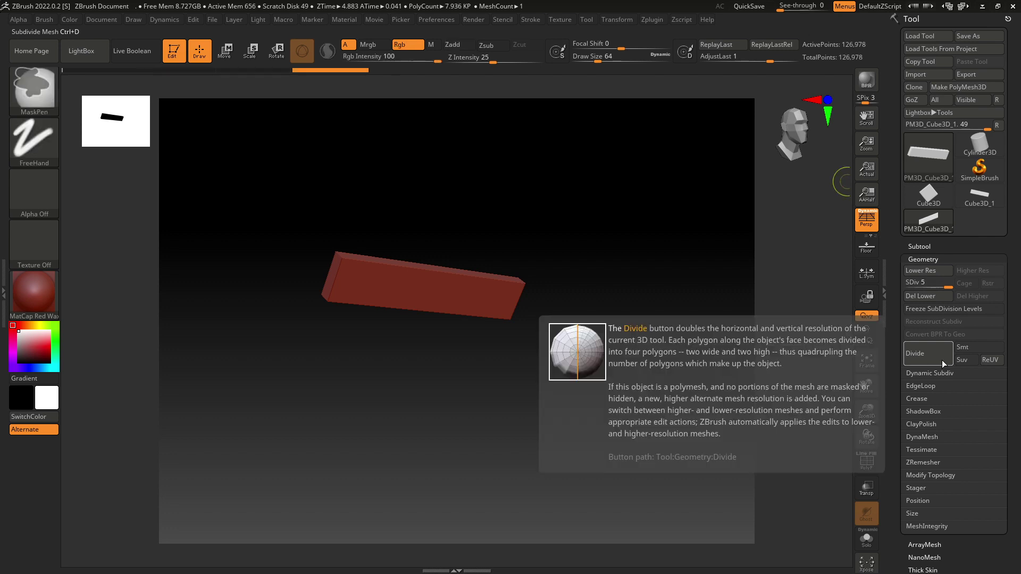
{"action": "key", "text": "ctrl+d"}
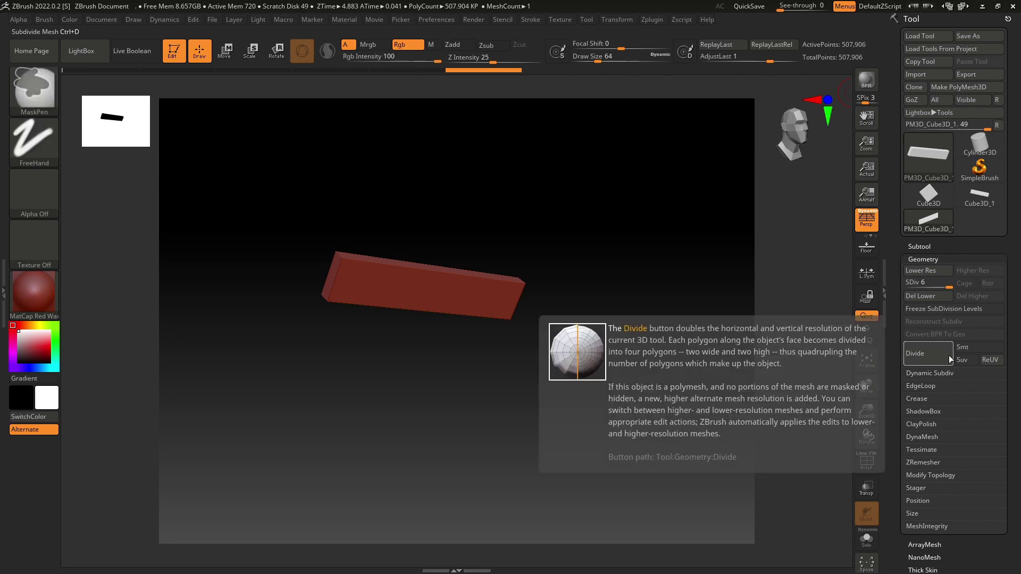
{"action": "left_click", "coordinate": [949, 355]}
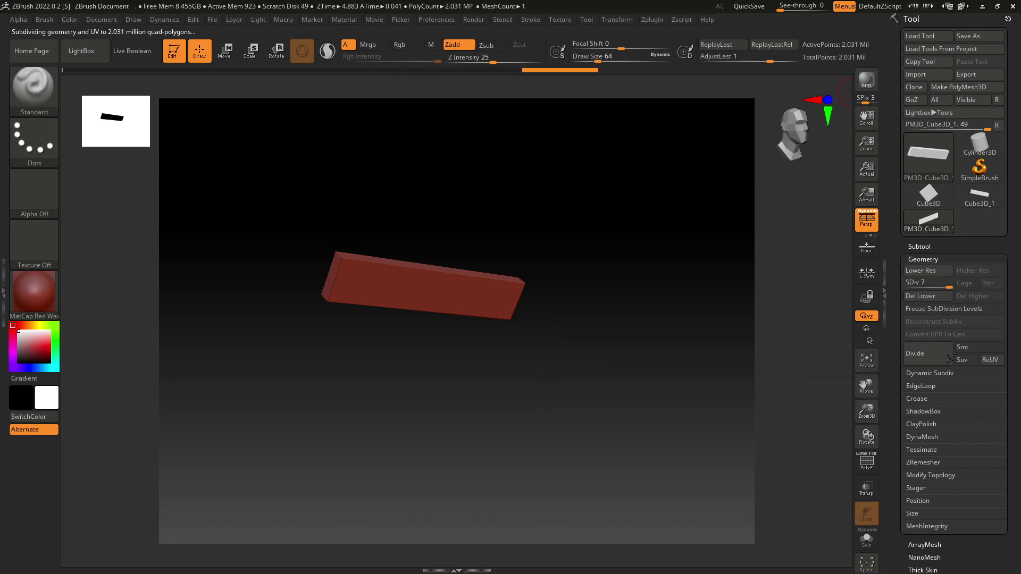
{"action": "left_click", "coordinate": [931, 437]}
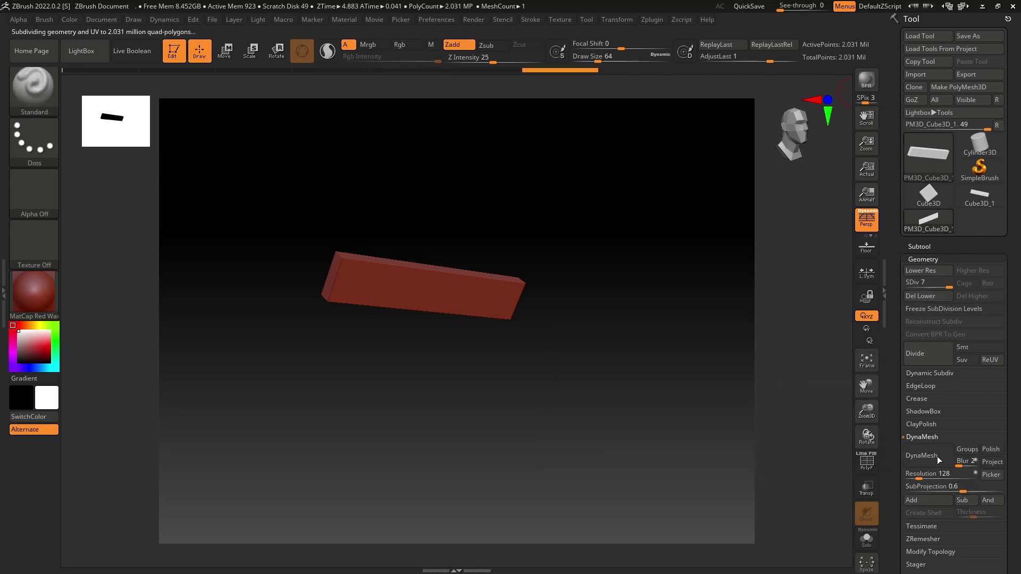
{"action": "left_click", "coordinate": [928, 295]}
DynaMesh the plank at resolution 344, then turn DynaMesh and PolyF off and view it front-on.
{"action": "scroll", "coordinate": [971, 409], "scroll_direction": "down", "scroll_amount": 2}
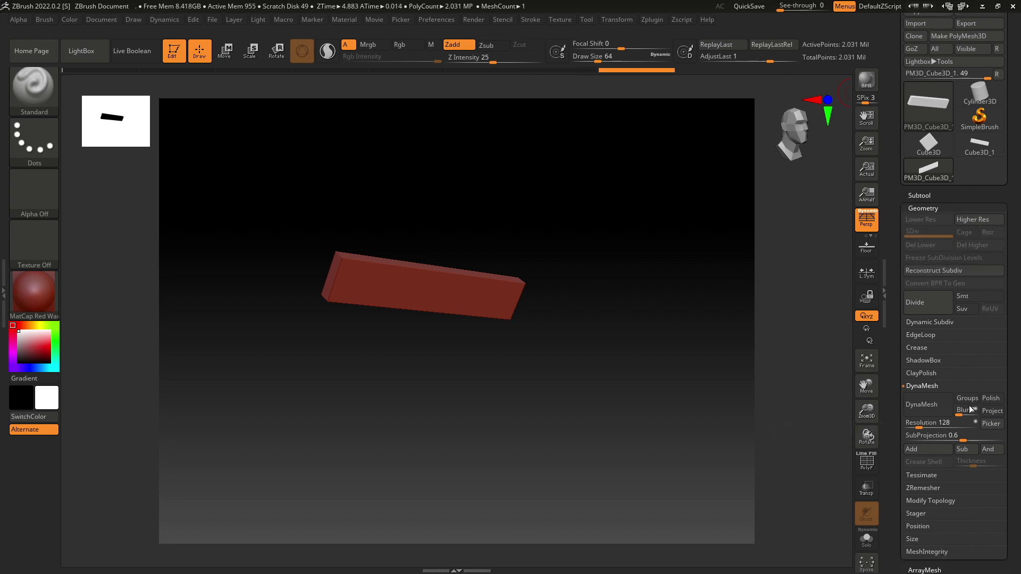
{"action": "scroll", "coordinate": [971, 409], "scroll_direction": "down", "scroll_amount": 1}
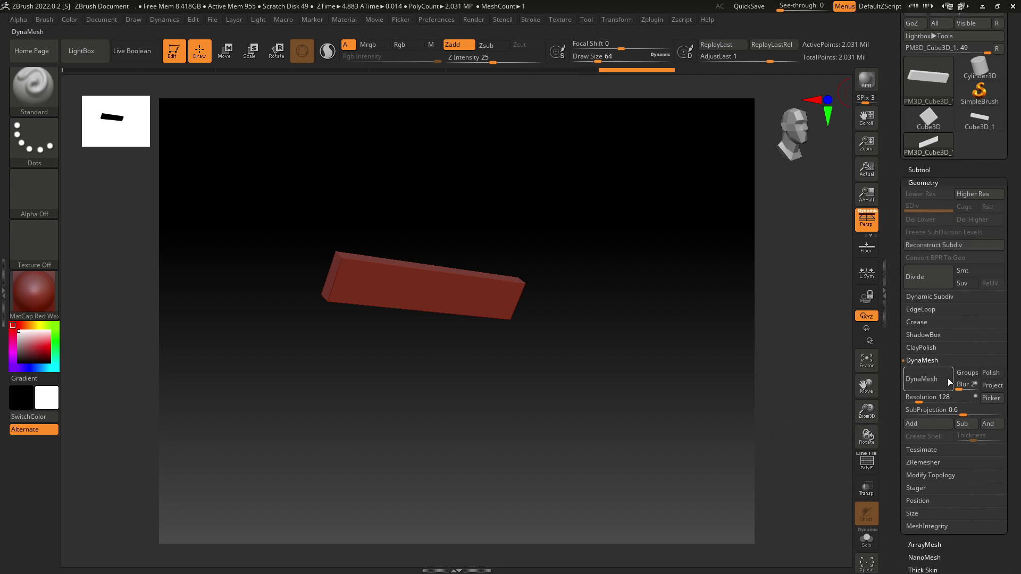
{"action": "left_click", "coordinate": [873, 461]}
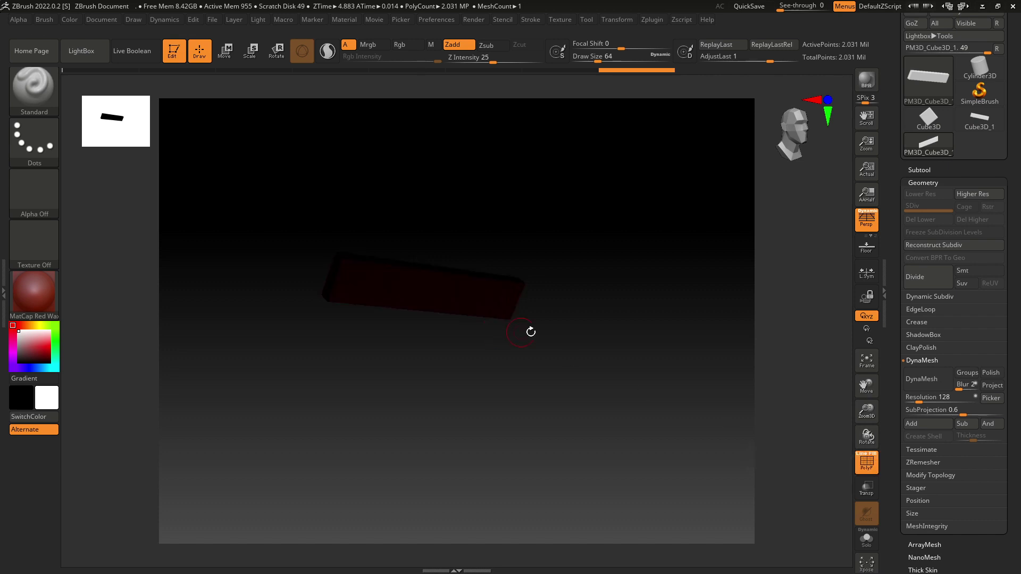
{"action": "key", "text": "f"}
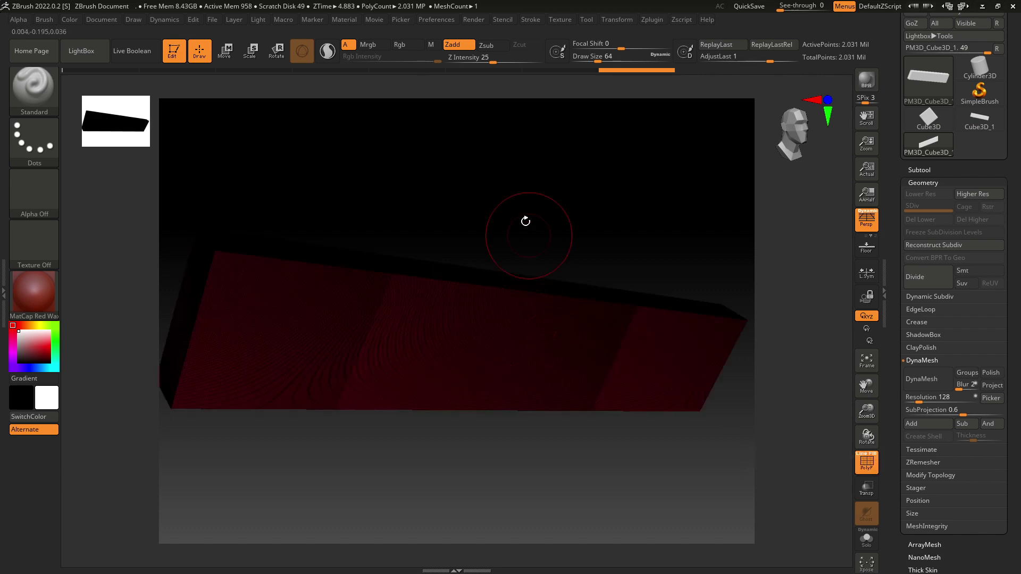
{"action": "left_click_drag", "start_coordinate": [526, 221], "coordinate": [590, 304]}
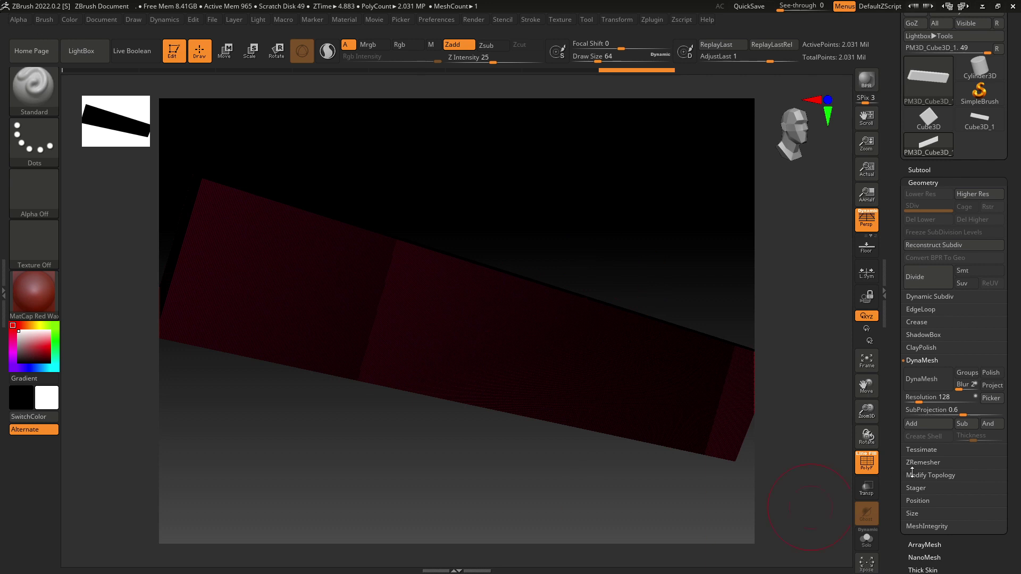
{"action": "left_click", "coordinate": [927, 404]}
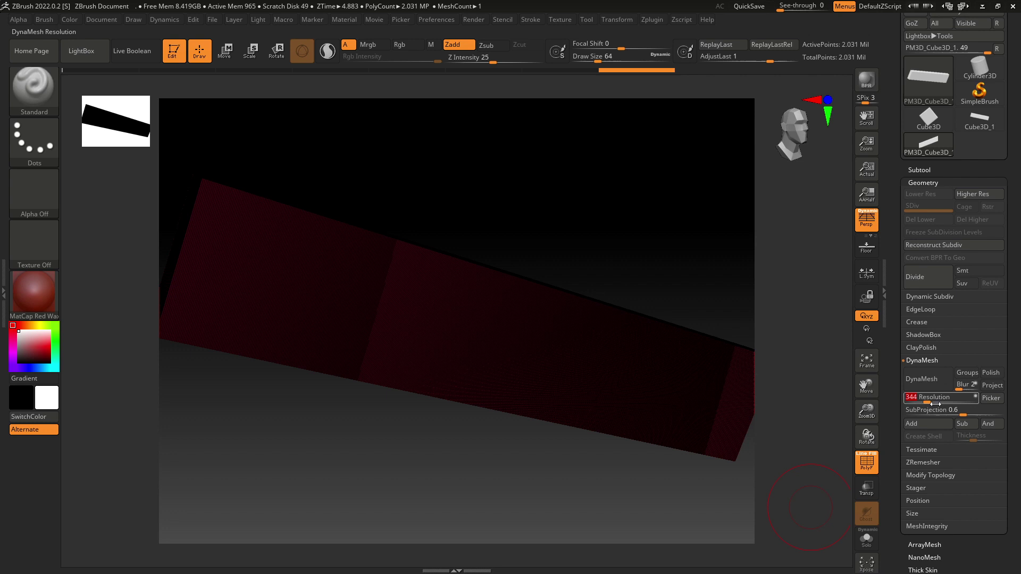
{"action": "left_click", "coordinate": [930, 384]}
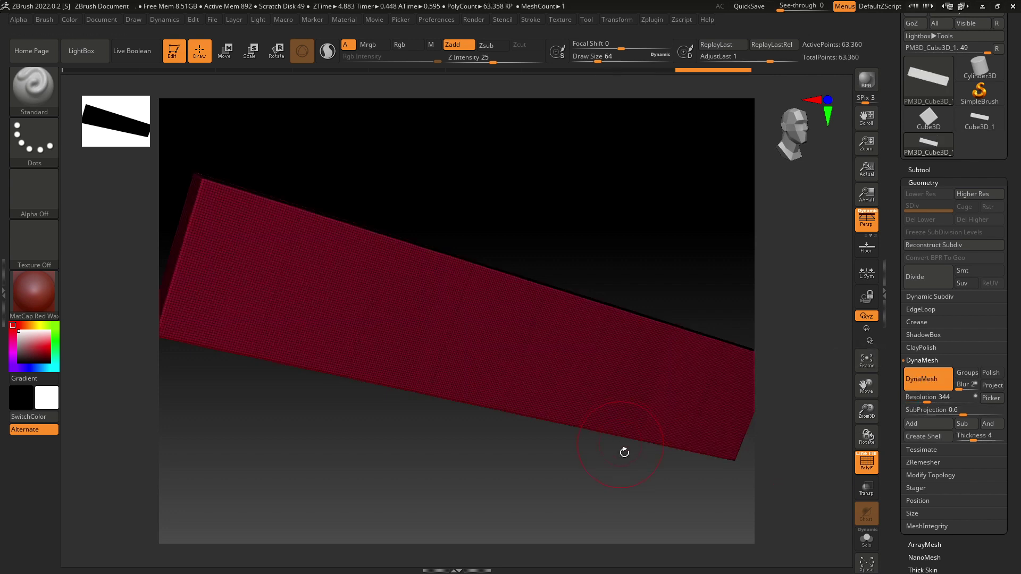
{"action": "left_click_drag", "start_coordinate": [624, 449], "coordinate": [601, 508]}
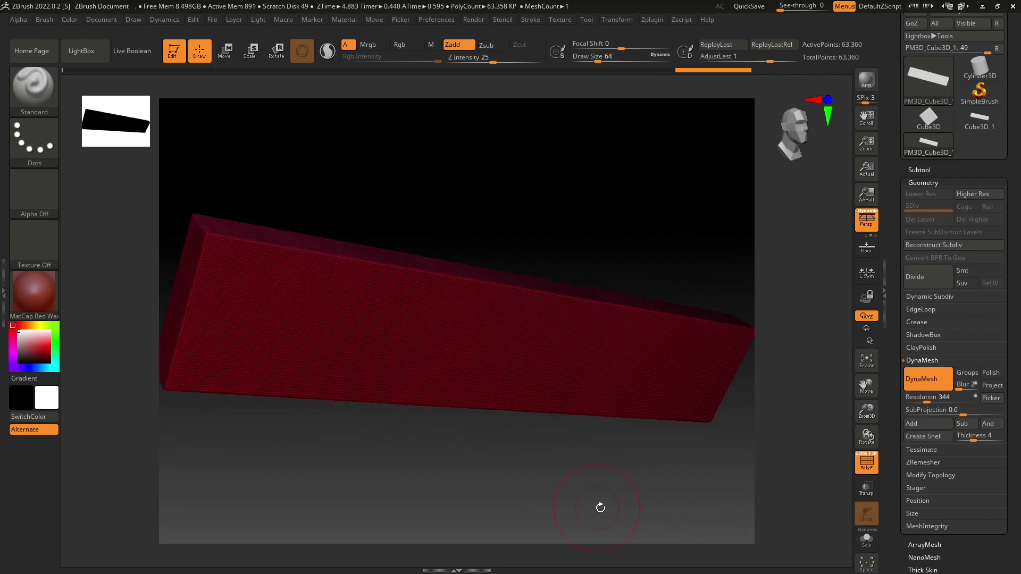
{"action": "left_click", "coordinate": [928, 379]}
{"action": "left_click_drag", "start_coordinate": [624, 455], "coordinate": [830, 471]}
{"action": "left_click", "coordinate": [863, 471]}
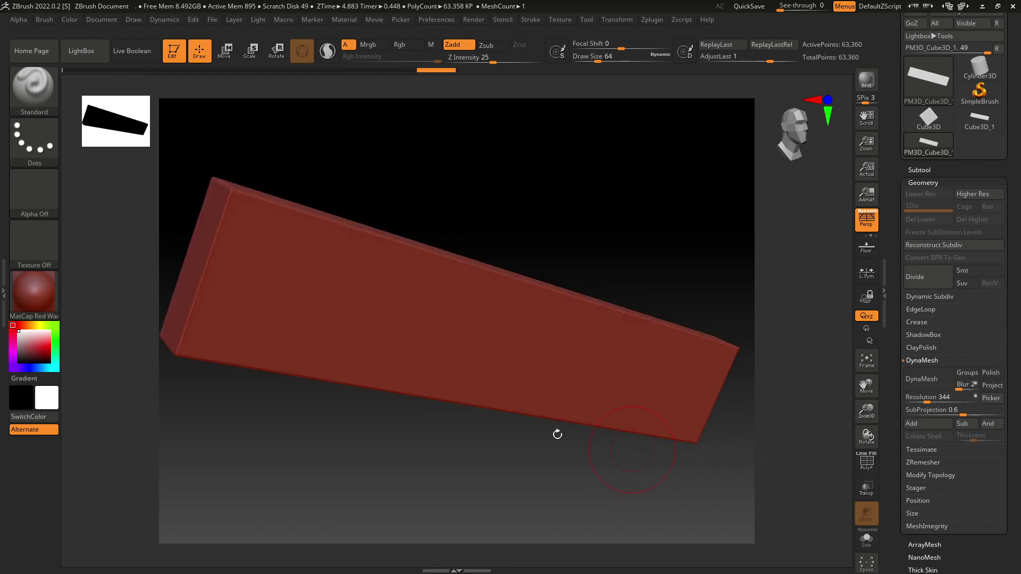
{"action": "left_click_drag", "start_coordinate": [556, 433], "coordinate": [536, 436]}
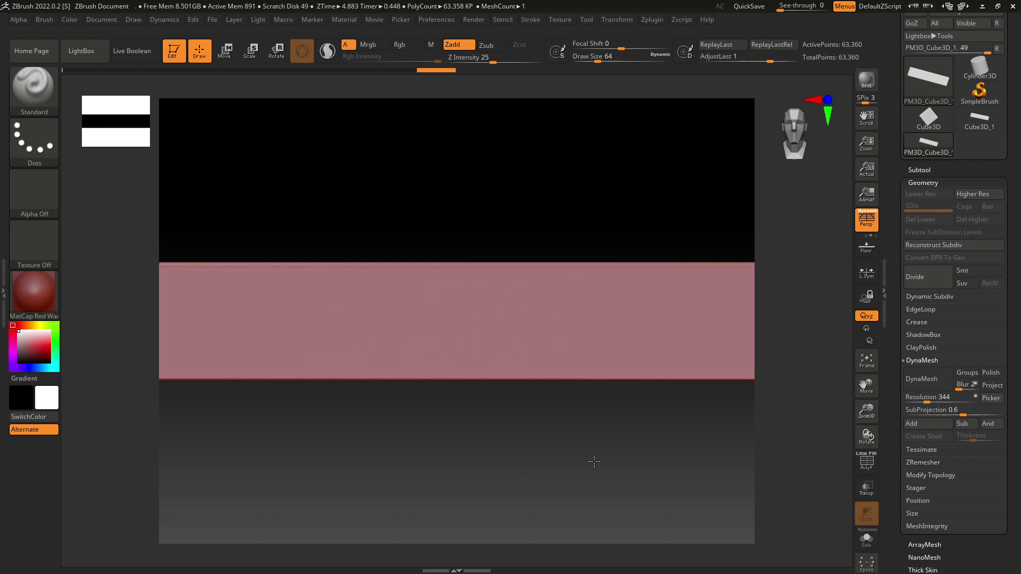
{"action": "left_click_drag", "start_coordinate": [594, 461], "coordinate": [586, 438]}
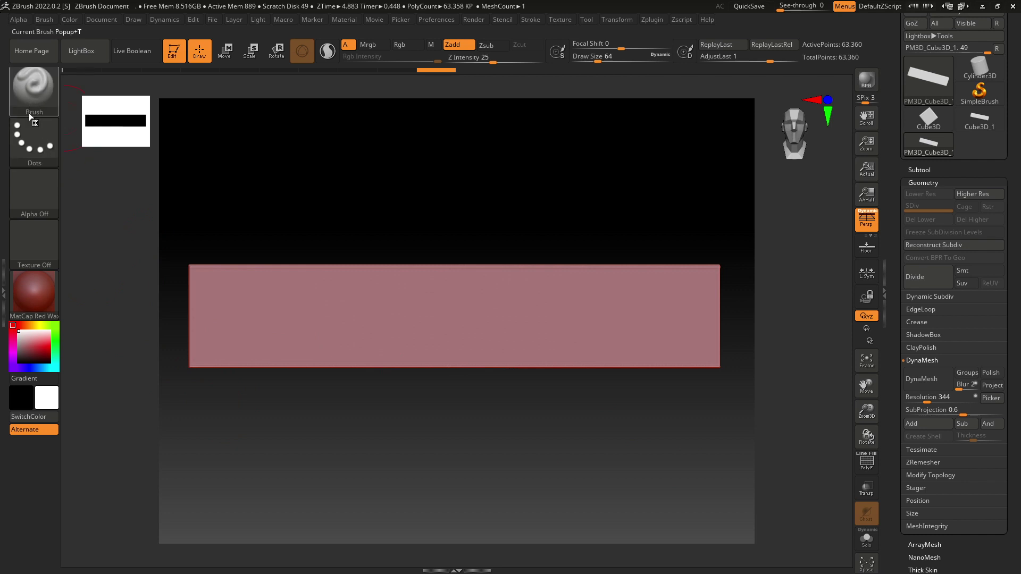
Set the stroke to DragRect and import WoodAlpha from the Desktop as the current alpha.
{"action": "left_click", "coordinate": [40, 152]}
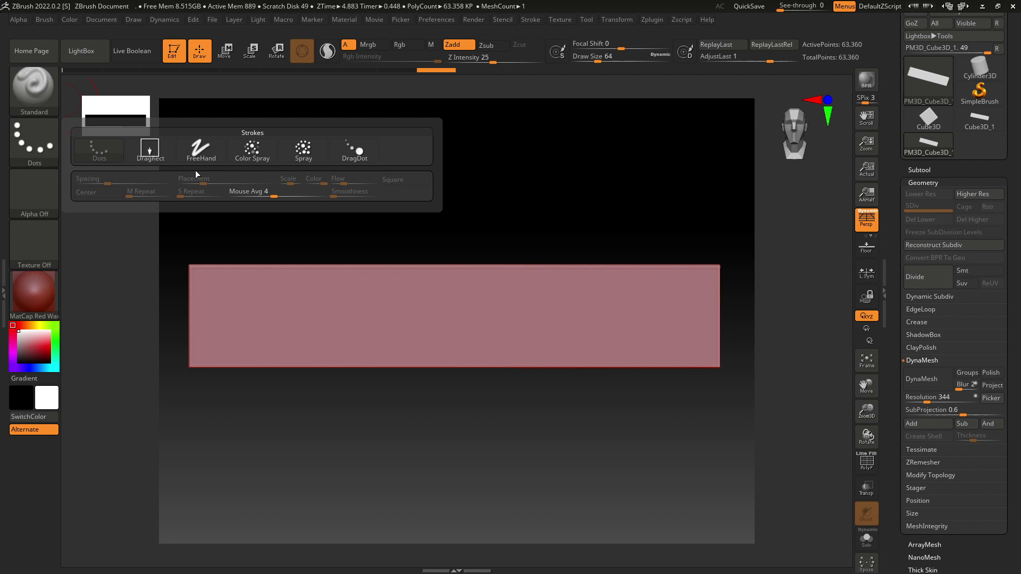
{"action": "left_click", "coordinate": [150, 152]}
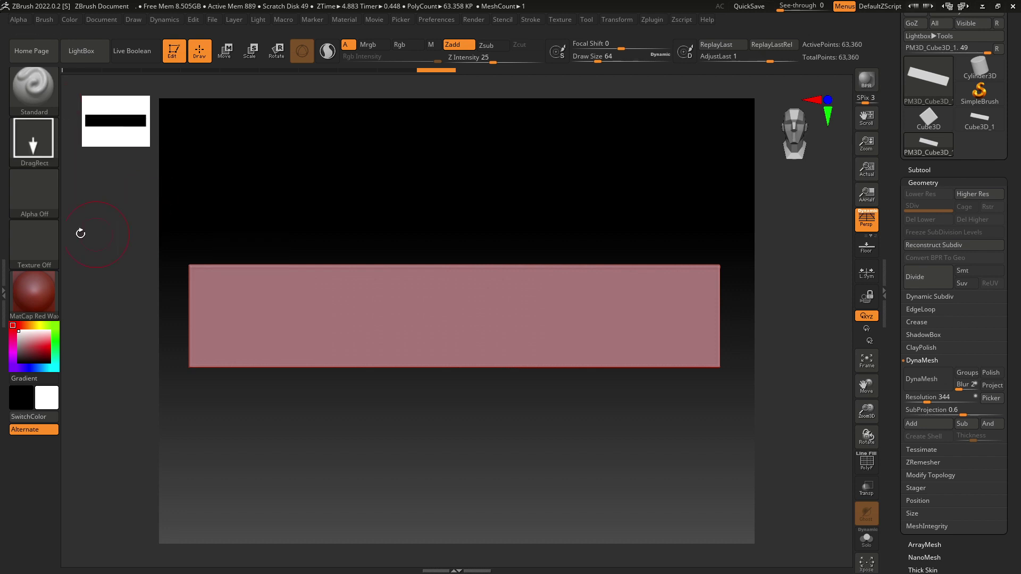
{"action": "left_click", "coordinate": [40, 206]}
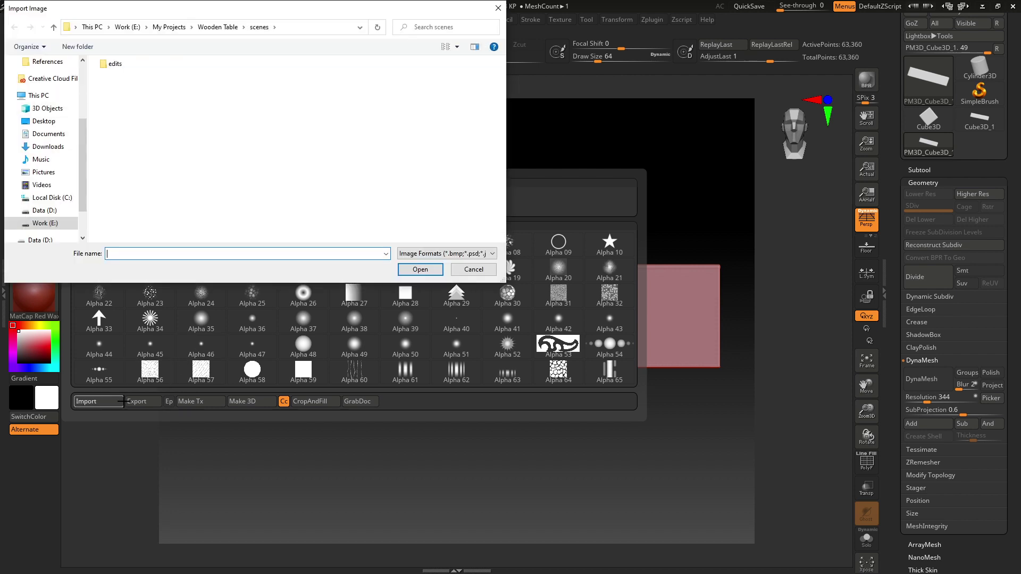
{"action": "left_click", "coordinate": [44, 121]}
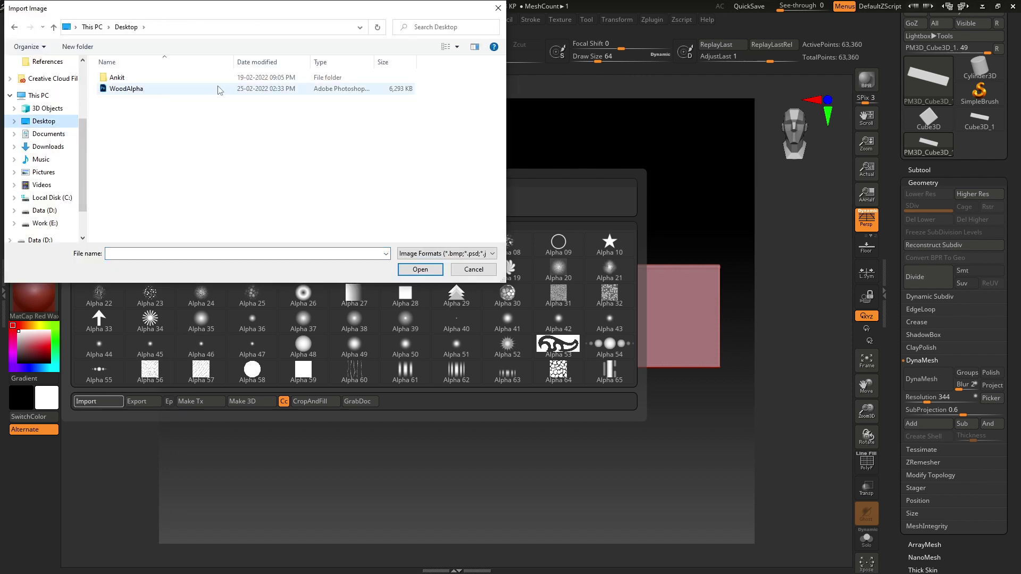
{"action": "left_click", "coordinate": [215, 89]}
{"action": "left_click", "coordinate": [415, 270]}
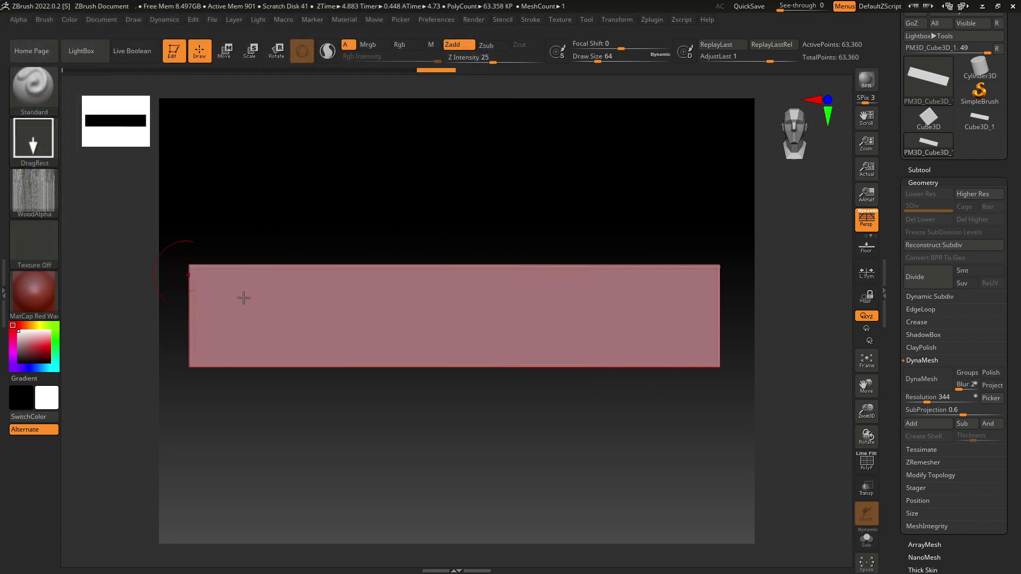
Undo a test grain stamp, then set Focal Shift to 24 and Z Intensity to 10.
{"action": "mouse_move", "coordinate": [322, 326]}
{"action": "left_mouse_down"}
{"action": "mouse_move", "coordinate": [373, 339]}
{"action": "mouse_move", "coordinate": [383, 319]}
{"action": "left_mouse_up"}
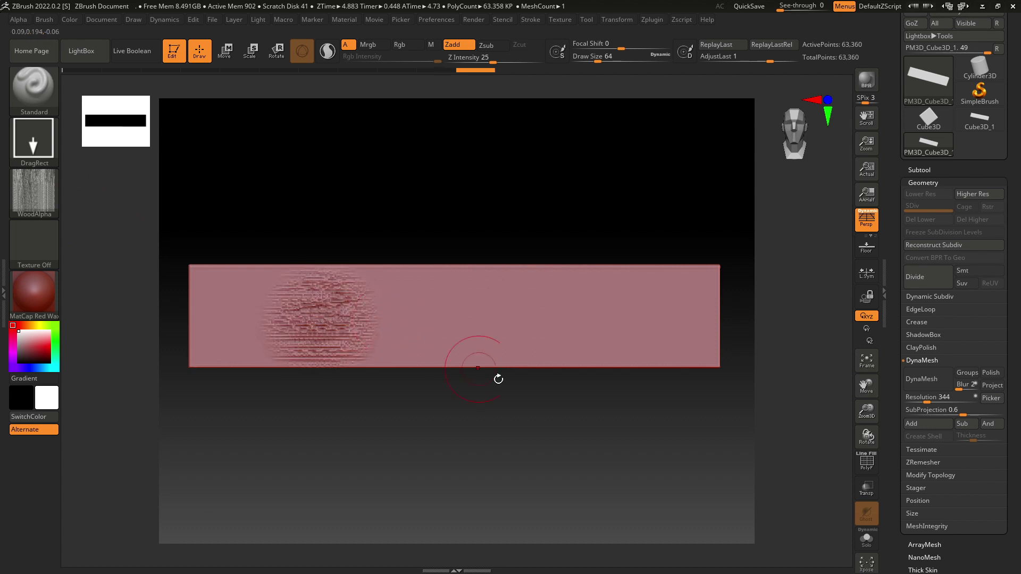
{"action": "mouse_move", "coordinate": [388, 412]}
{"action": "left_mouse_down"}
{"action": "mouse_move", "coordinate": [428, 478]}
{"action": "mouse_move", "coordinate": [383, 456]}
{"action": "mouse_move", "coordinate": [391, 448]}
{"action": "left_mouse_up"}
{"action": "key", "text": "ctrl+z"}
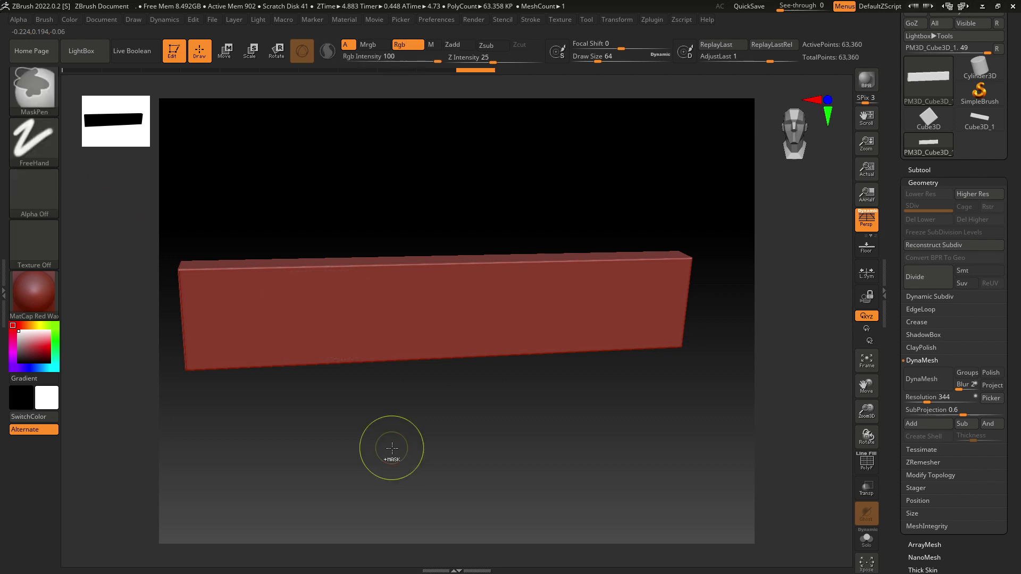
{"action": "left_click_drag", "start_coordinate": [567, 141], "coordinate": [582, 116]}
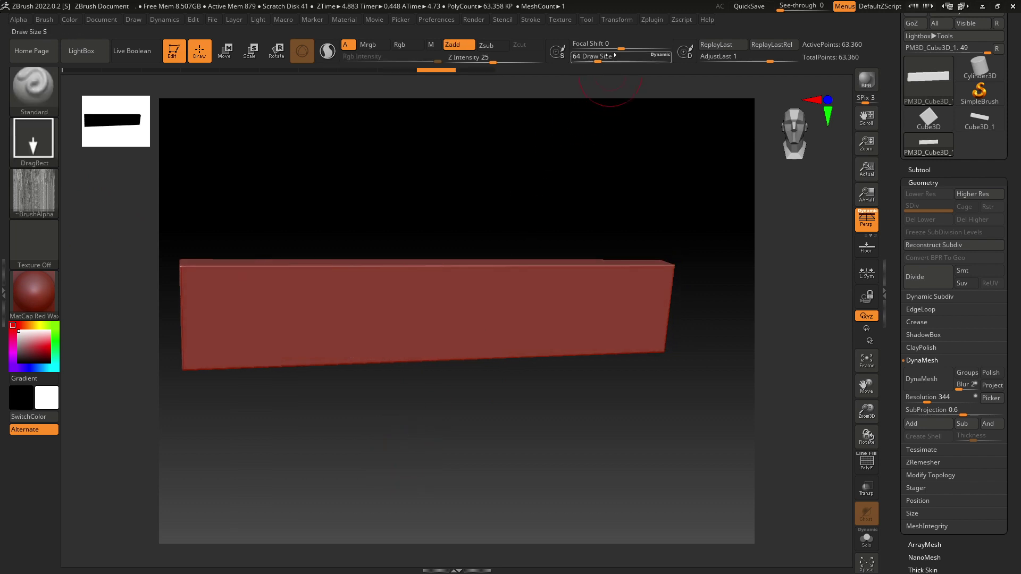
{"action": "left_click_drag", "start_coordinate": [620, 48], "coordinate": [633, 49]}
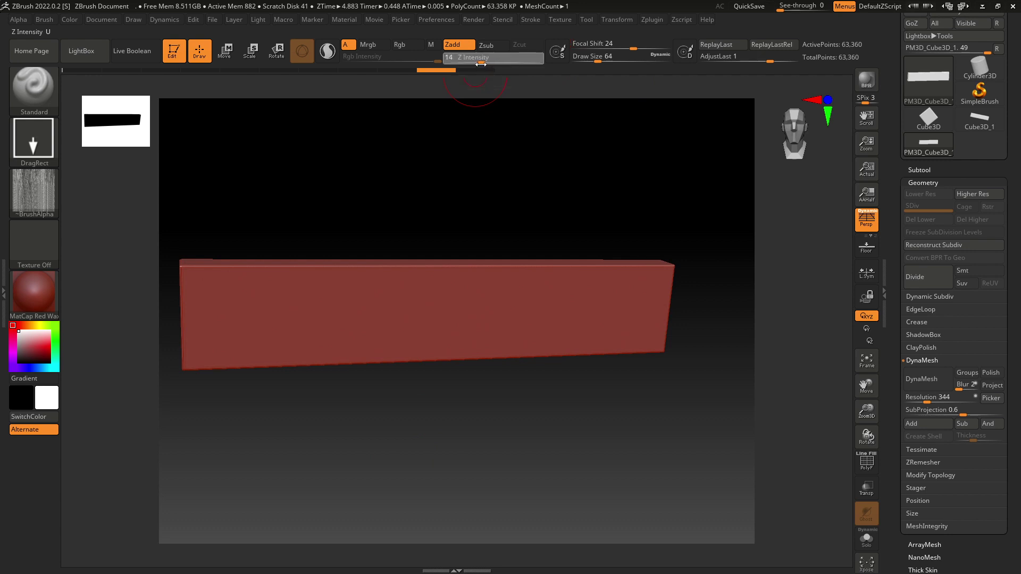
{"action": "left_click", "coordinate": [477, 63]}
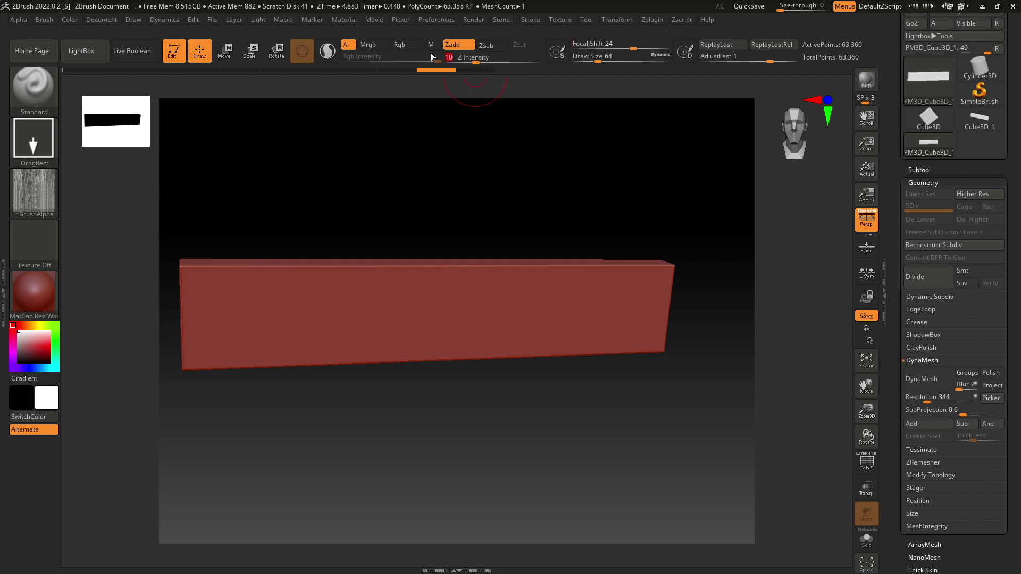
Switch to Zsub and drag WoodAlpha strokes across the plank front, covering both ends.
{"action": "left_click", "coordinate": [496, 48]}
{"action": "mouse_move", "coordinate": [405, 415]}
{"action": "left_mouse_down", "text": "shift"}
{"action": "mouse_move", "coordinate": [404, 423]}
{"action": "mouse_move", "coordinate": [387, 413]}
{"action": "left_mouse_up", "text": "shift"}
{"action": "mouse_move", "coordinate": [264, 292]}
{"action": "left_mouse_down"}
{"action": "mouse_move", "coordinate": [312, 300]}
{"action": "mouse_move", "coordinate": [332, 289]}
{"action": "mouse_move", "coordinate": [360, 349]}
{"action": "mouse_move", "coordinate": [403, 352]}
{"action": "mouse_move", "coordinate": [409, 338]}
{"action": "mouse_move", "coordinate": [496, 307]}
{"action": "mouse_move", "coordinate": [585, 301]}
{"action": "left_mouse_up"}
{"action": "left_click_drag", "start_coordinate": [654, 290], "coordinate": [663, 292]}
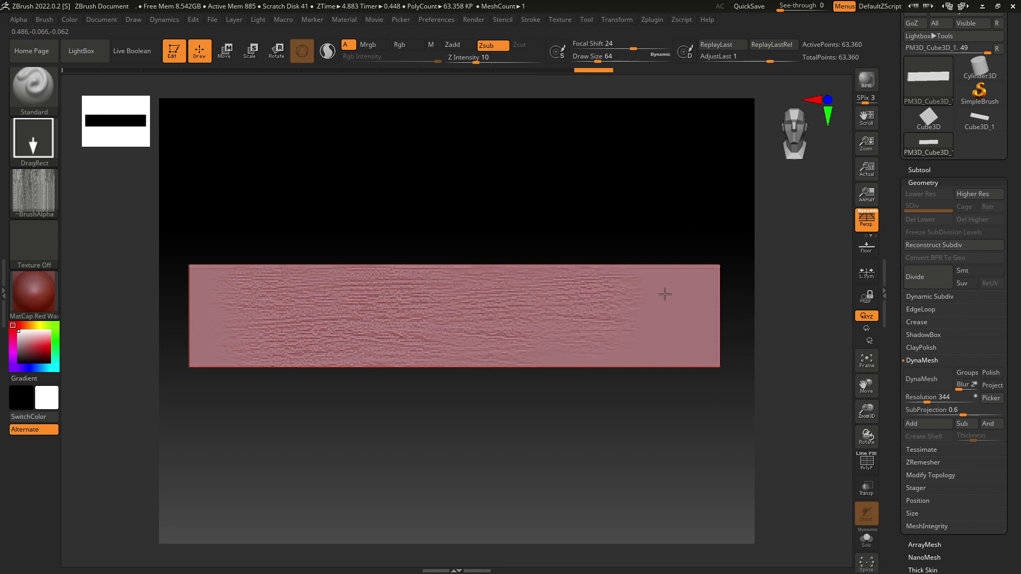
{"action": "mouse_move", "coordinate": [599, 355]}
{"action": "left_mouse_down"}
{"action": "mouse_move", "coordinate": [761, 344]}
{"action": "mouse_move", "coordinate": [628, 324]}
{"action": "left_mouse_up"}
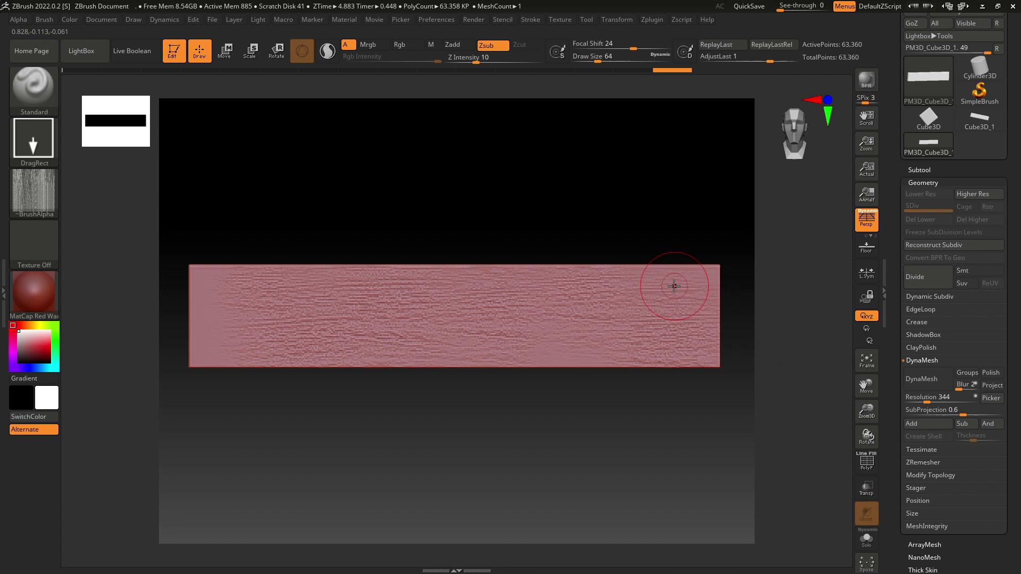
{"action": "mouse_move", "coordinate": [673, 285]}
{"action": "left_mouse_down"}
{"action": "mouse_move", "coordinate": [677, 310]}
{"action": "mouse_move", "coordinate": [659, 287]}
{"action": "left_mouse_up"}
{"action": "left_click_drag", "start_coordinate": [590, 354], "coordinate": [553, 340]}
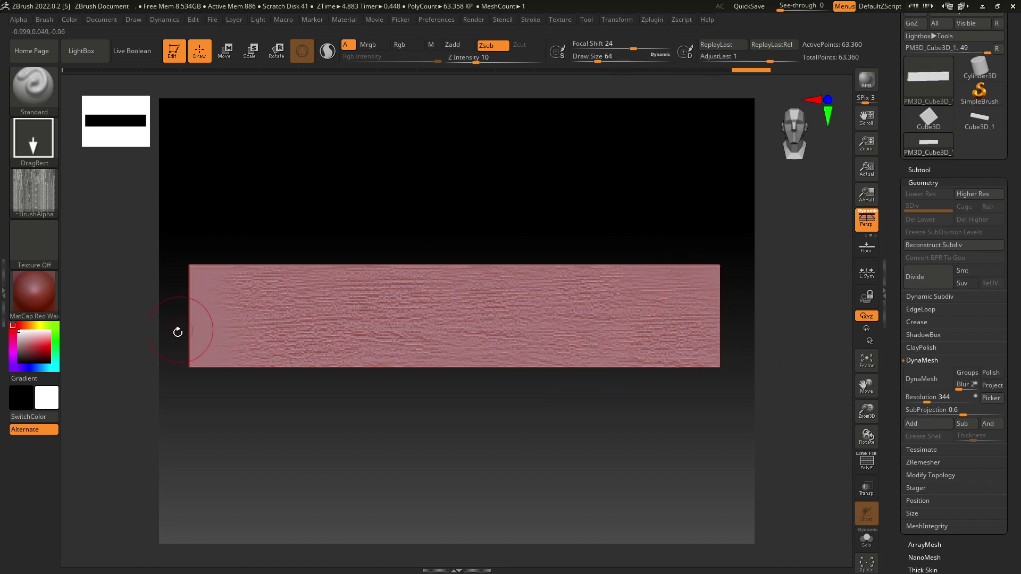
{"action": "left_click_drag", "start_coordinate": [213, 335], "coordinate": [194, 296]}
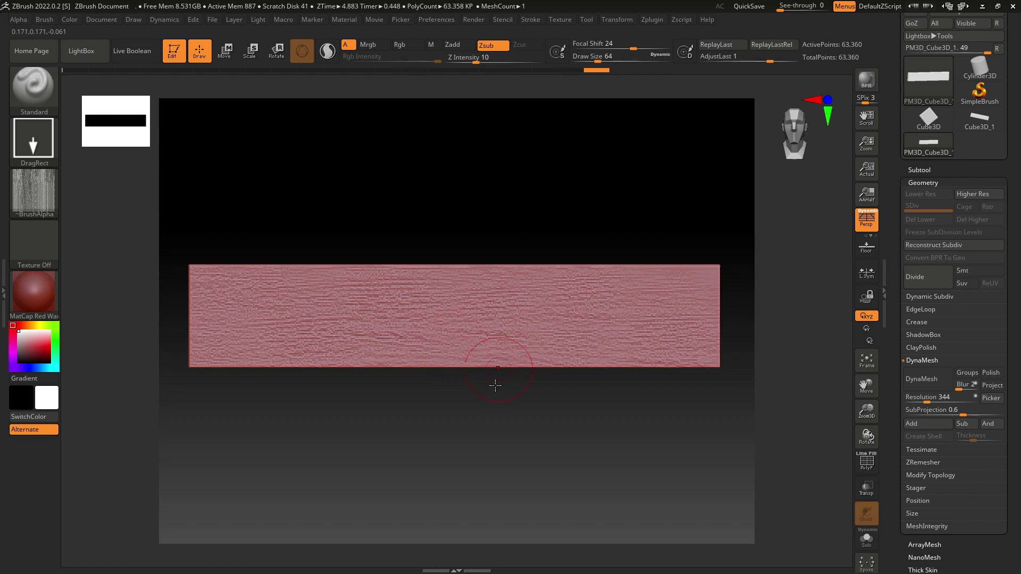
{"action": "mouse_move", "coordinate": [494, 387]}
{"action": "left_mouse_down"}
{"action": "mouse_move", "coordinate": [463, 471]}
{"action": "mouse_move", "coordinate": [511, 395]}
{"action": "left_mouse_up"}
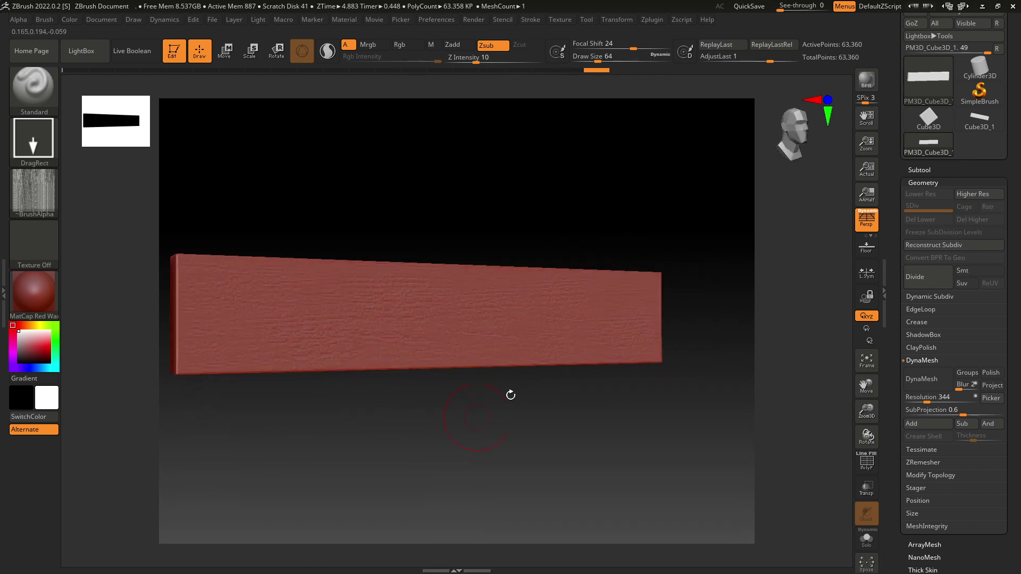
{"action": "left_click_drag", "start_coordinate": [366, 393], "coordinate": [398, 425]}
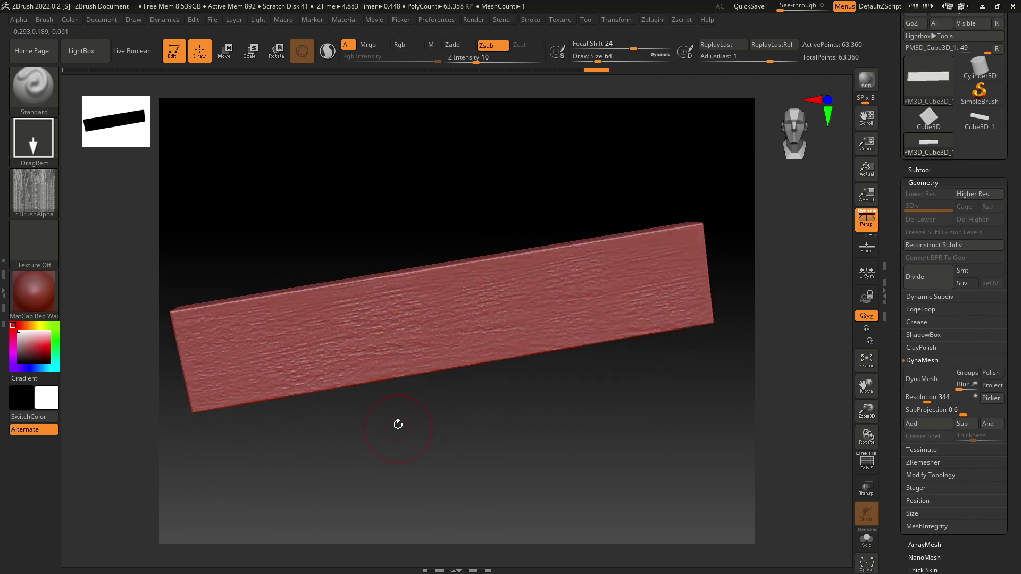
Undo the carved grain and subdivide the plank twice to SDiv 3, about 1.013 million points.
{"action": "key", "text": "ctrl"}
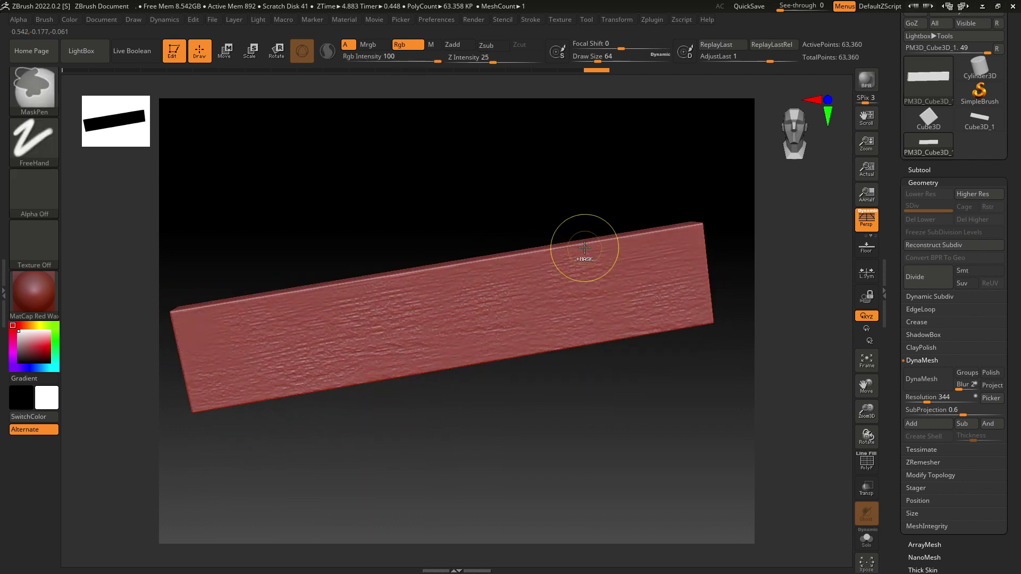
{"action": "key", "text": "ctrl+z"}
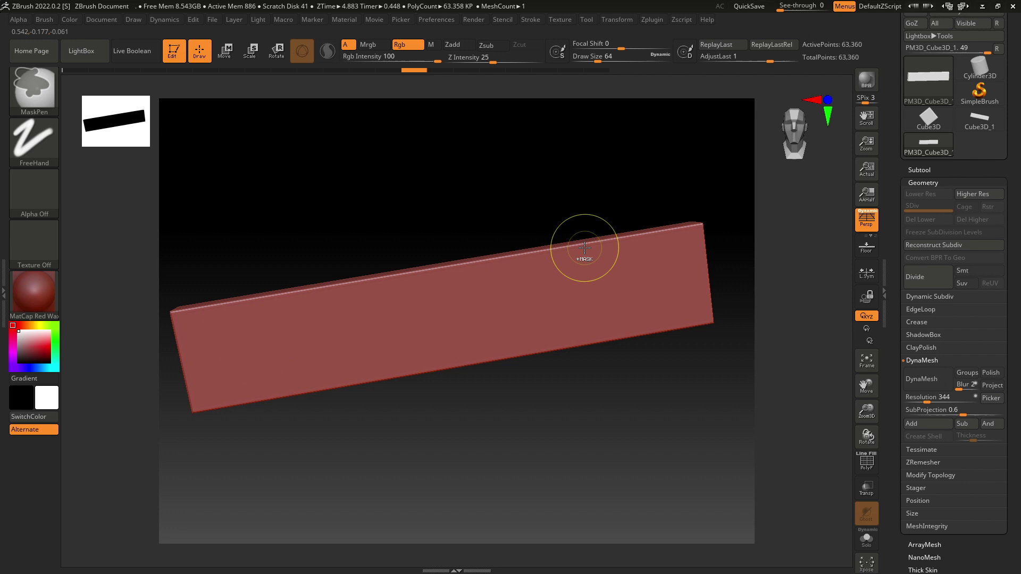
{"action": "key", "text": "ctrl"}
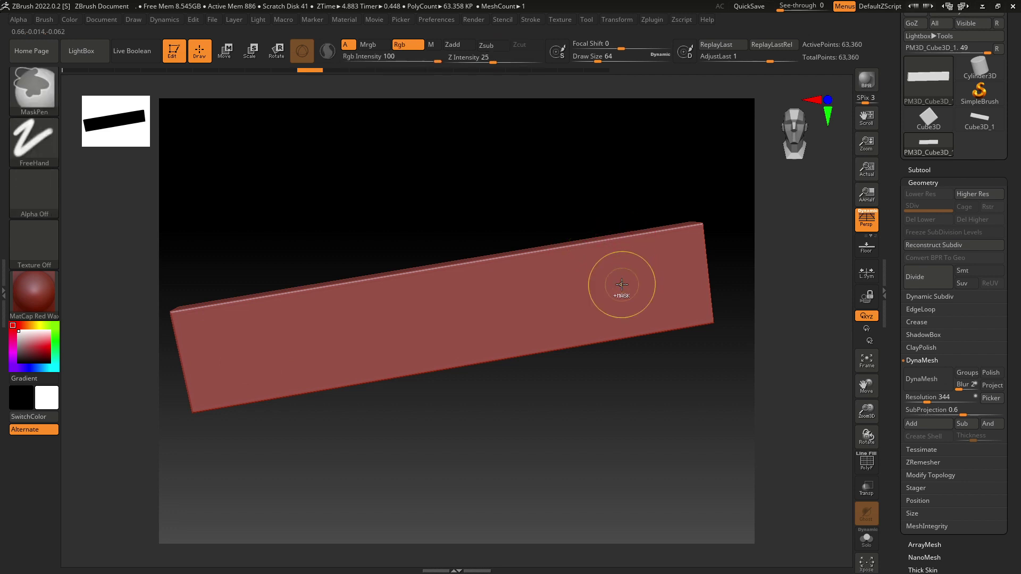
{"action": "key", "text": "alt"}
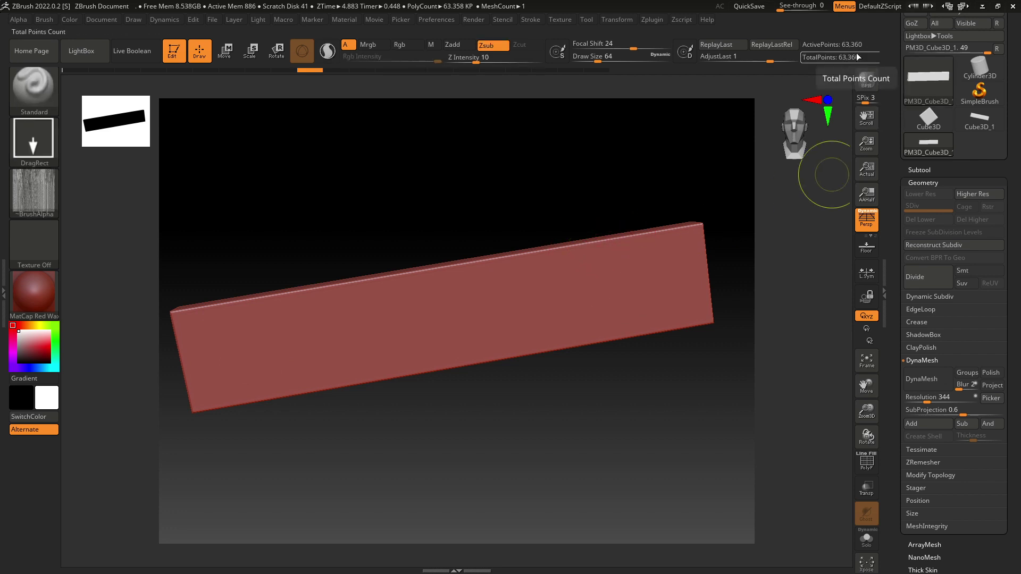
{"action": "key", "text": "ctrl+d"}
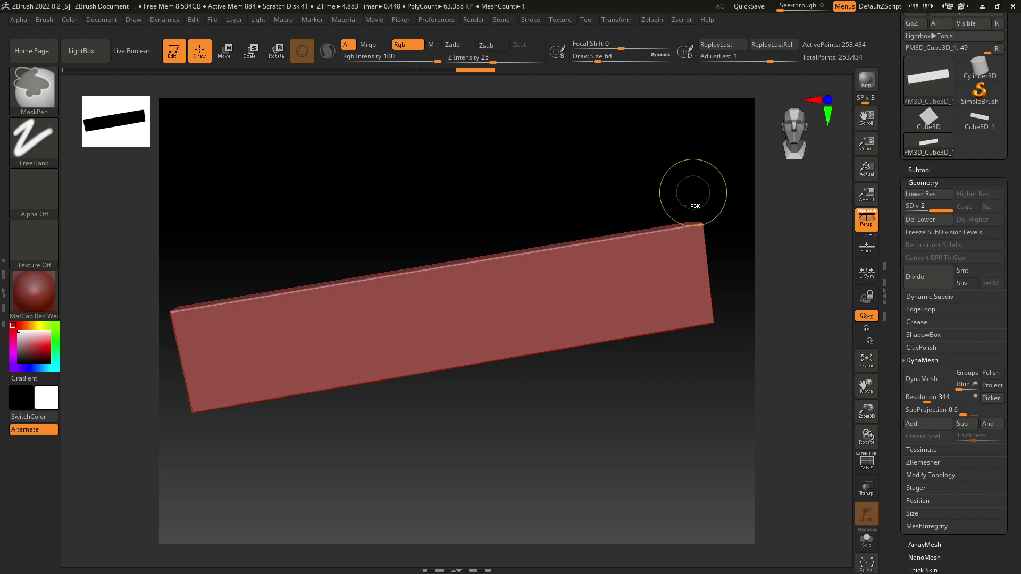
{"action": "key", "text": "ctrl+d"}
{"action": "left_click_drag", "start_coordinate": [586, 388], "coordinate": [544, 403], "text": "shift"}
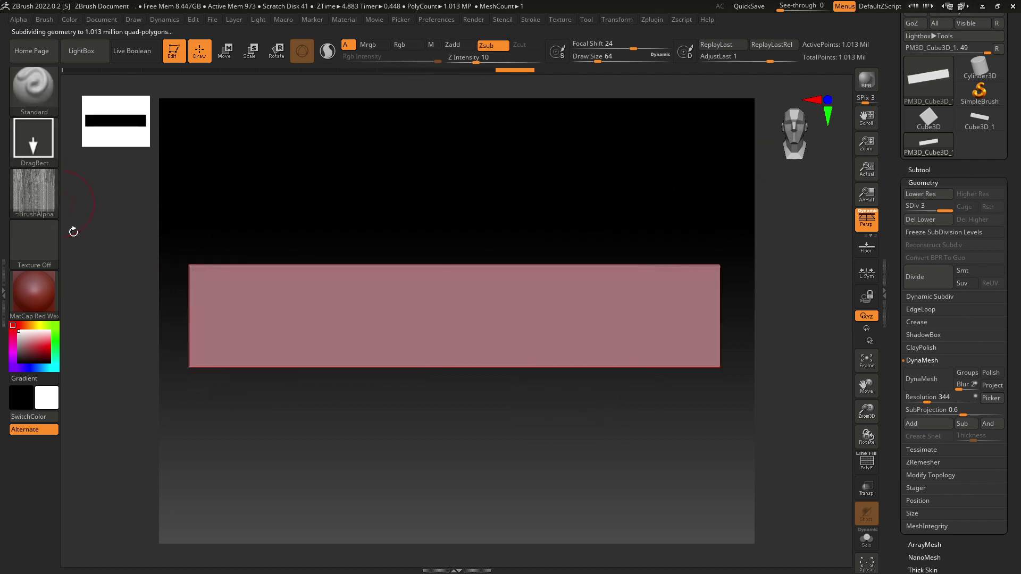
Stamp a WoodAlpha DragRect stroke across the plank's full front, then frame and orbit to inspect.
{"action": "mouse_move", "coordinate": [276, 317]}
{"action": "left_mouse_down"}
{"action": "mouse_move", "coordinate": [265, 303]}
{"action": "mouse_move", "coordinate": [366, 302]}
{"action": "mouse_move", "coordinate": [426, 321]}
{"action": "mouse_move", "coordinate": [495, 307]}
{"action": "mouse_move", "coordinate": [575, 310]}
{"action": "mouse_move", "coordinate": [611, 294]}
{"action": "mouse_move", "coordinate": [734, 330]}
{"action": "mouse_move", "coordinate": [755, 315]}
{"action": "mouse_move", "coordinate": [726, 329]}
{"action": "left_mouse_up"}
{"action": "key", "text": "f"}
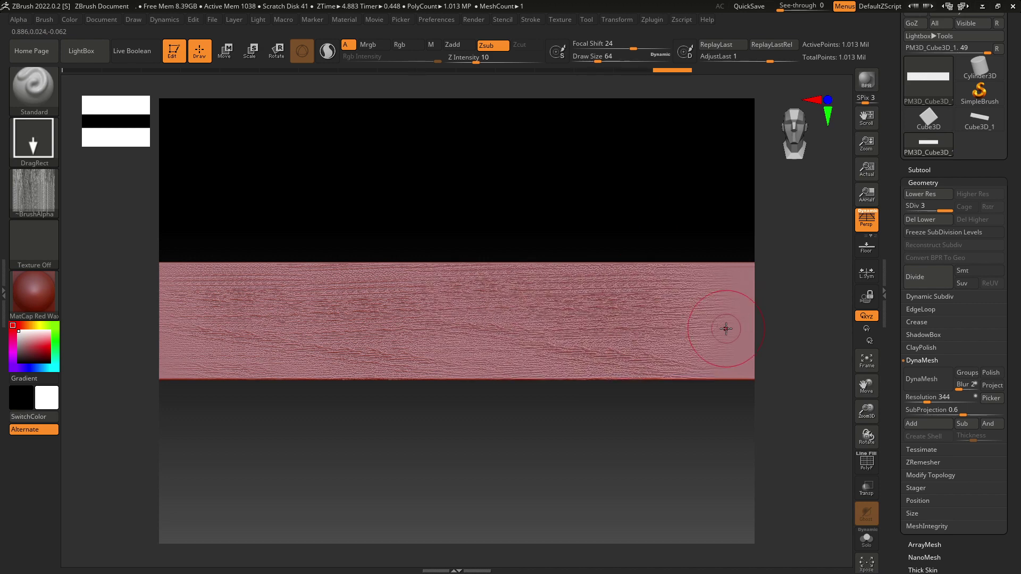
{"action": "left_click_drag", "start_coordinate": [504, 440], "coordinate": [482, 472]}
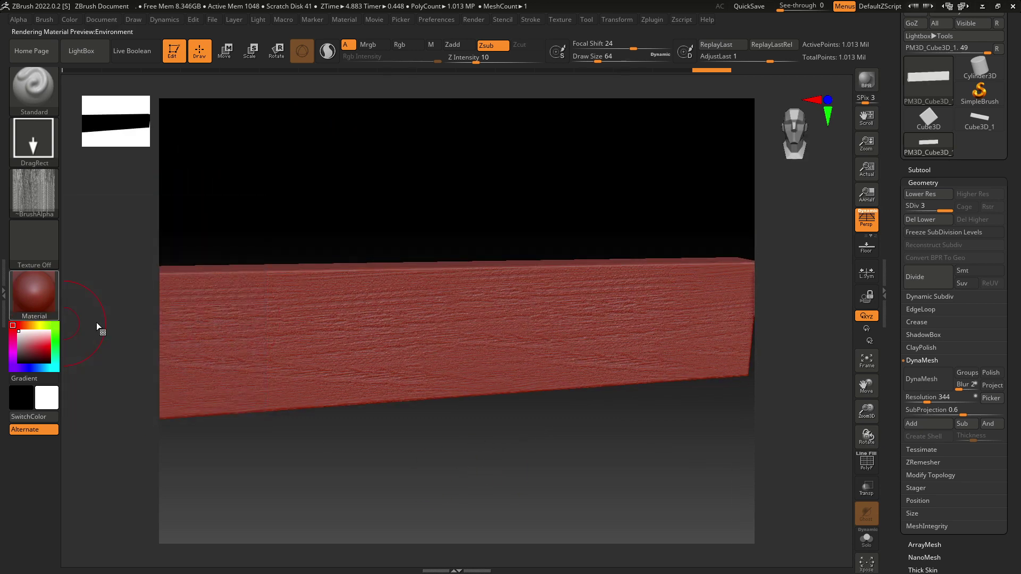
Swap the plank's red wax for the MatCap White01 material and orbit to view the grain.
{"action": "left_click", "coordinate": [34, 293]}
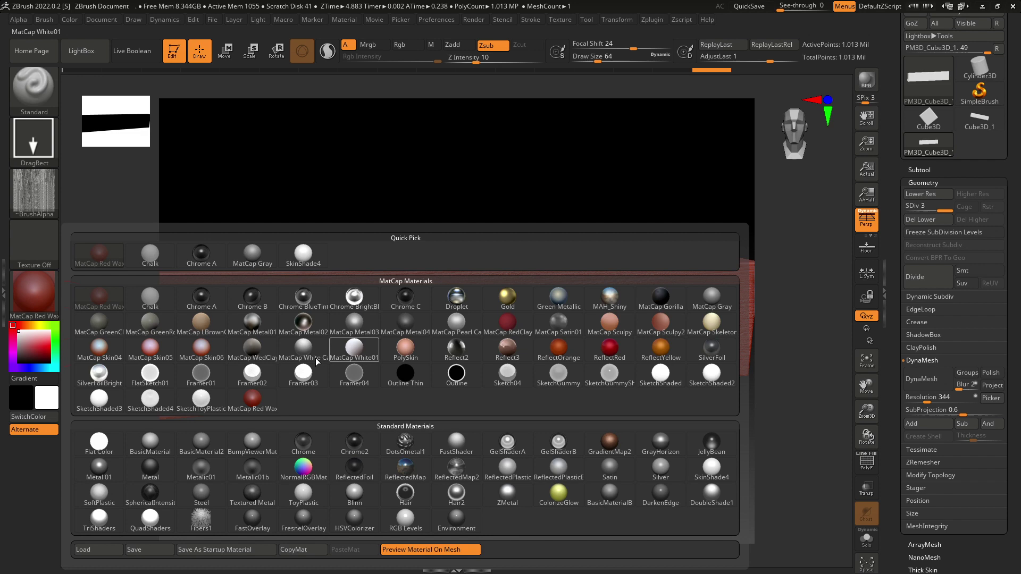
{"action": "left_click", "coordinate": [352, 352]}
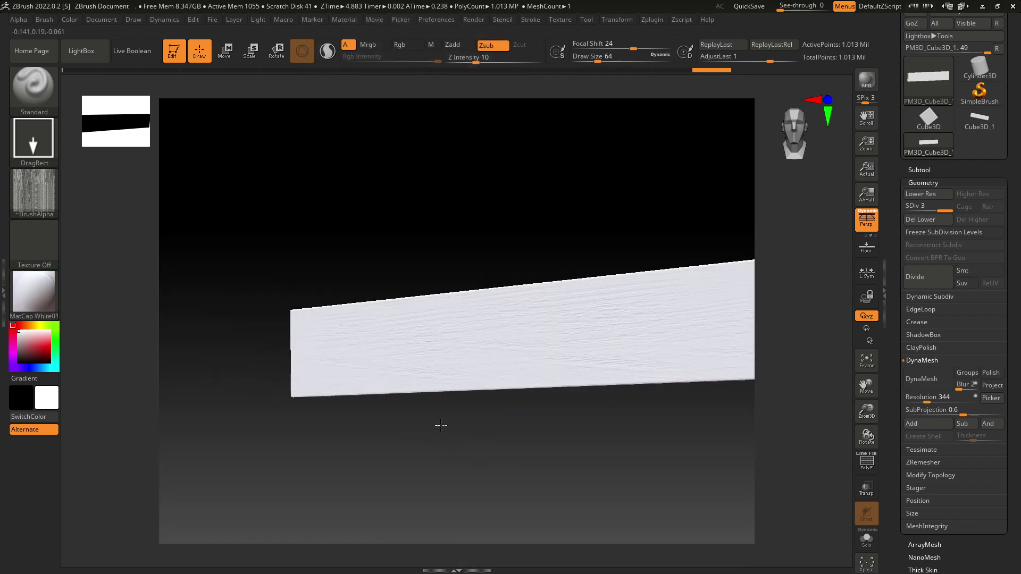
{"action": "left_click_drag", "start_coordinate": [441, 425], "coordinate": [459, 448]}
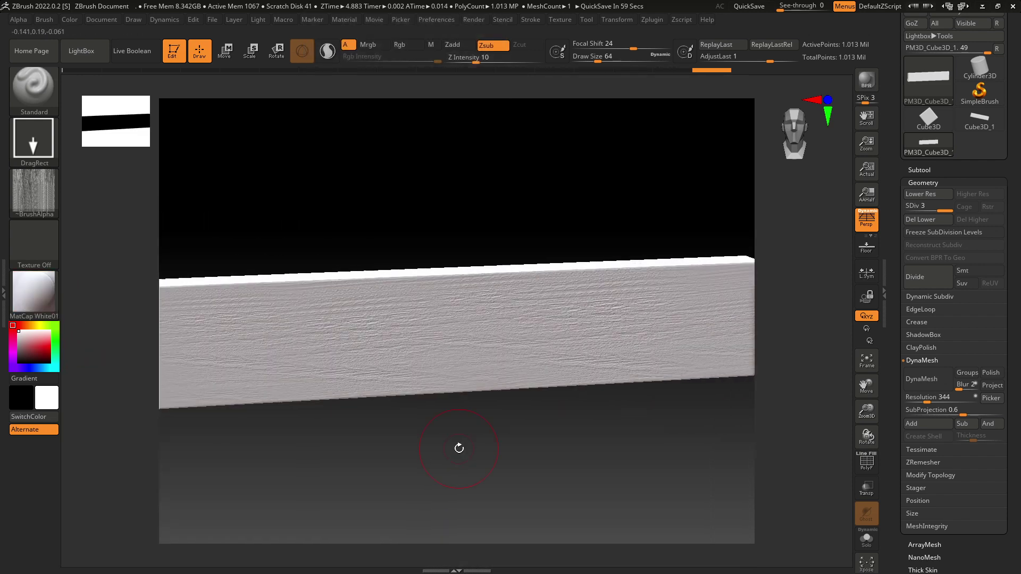